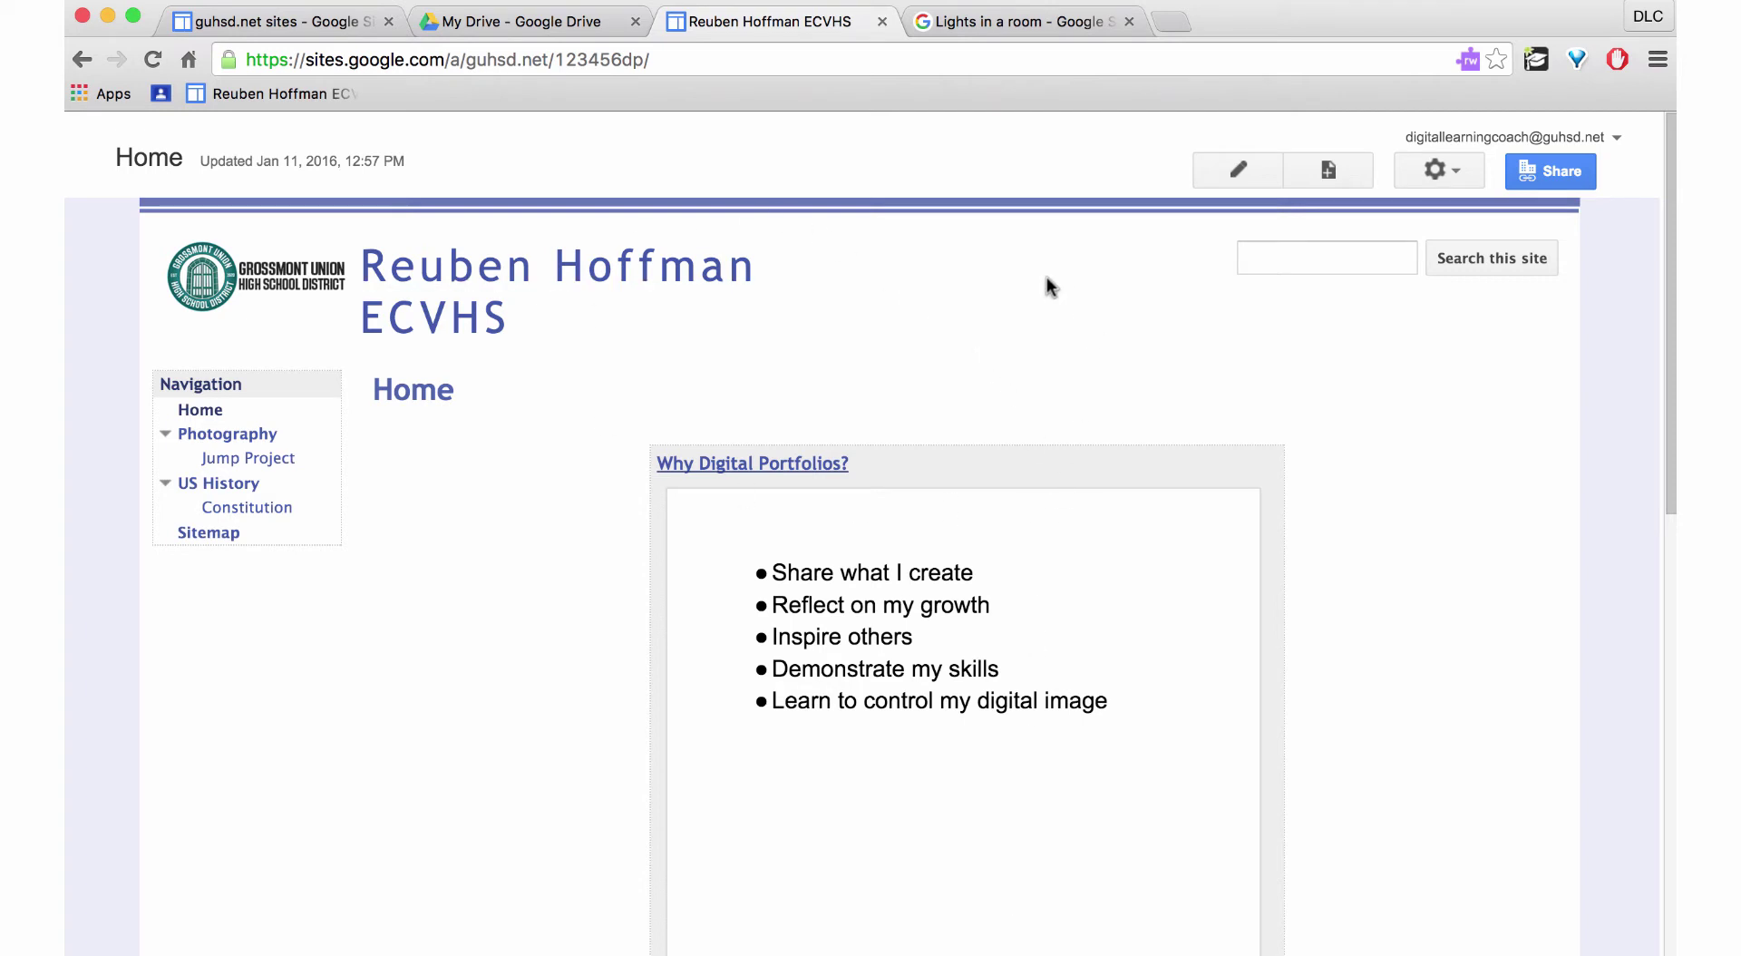
# Open the Themes, Colors, and Fonts settings for the Micro Blueprint theme via Manage site.
pyautogui.click(1435, 170)
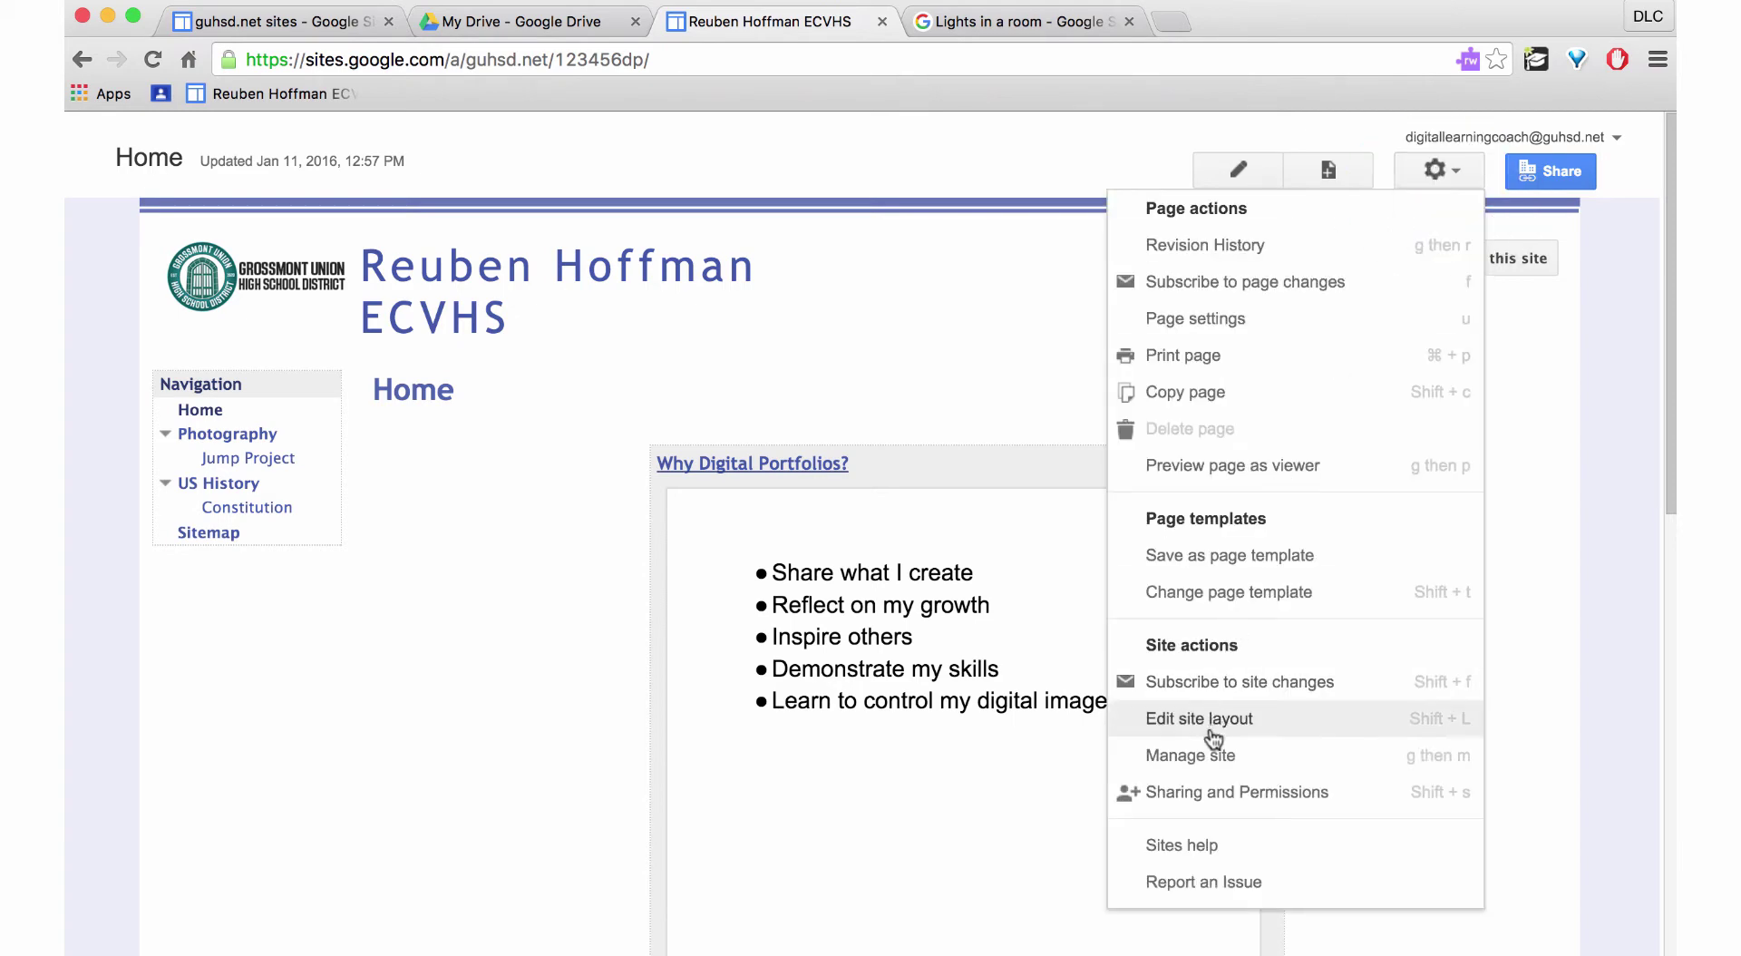
pyautogui.click(1199, 757)
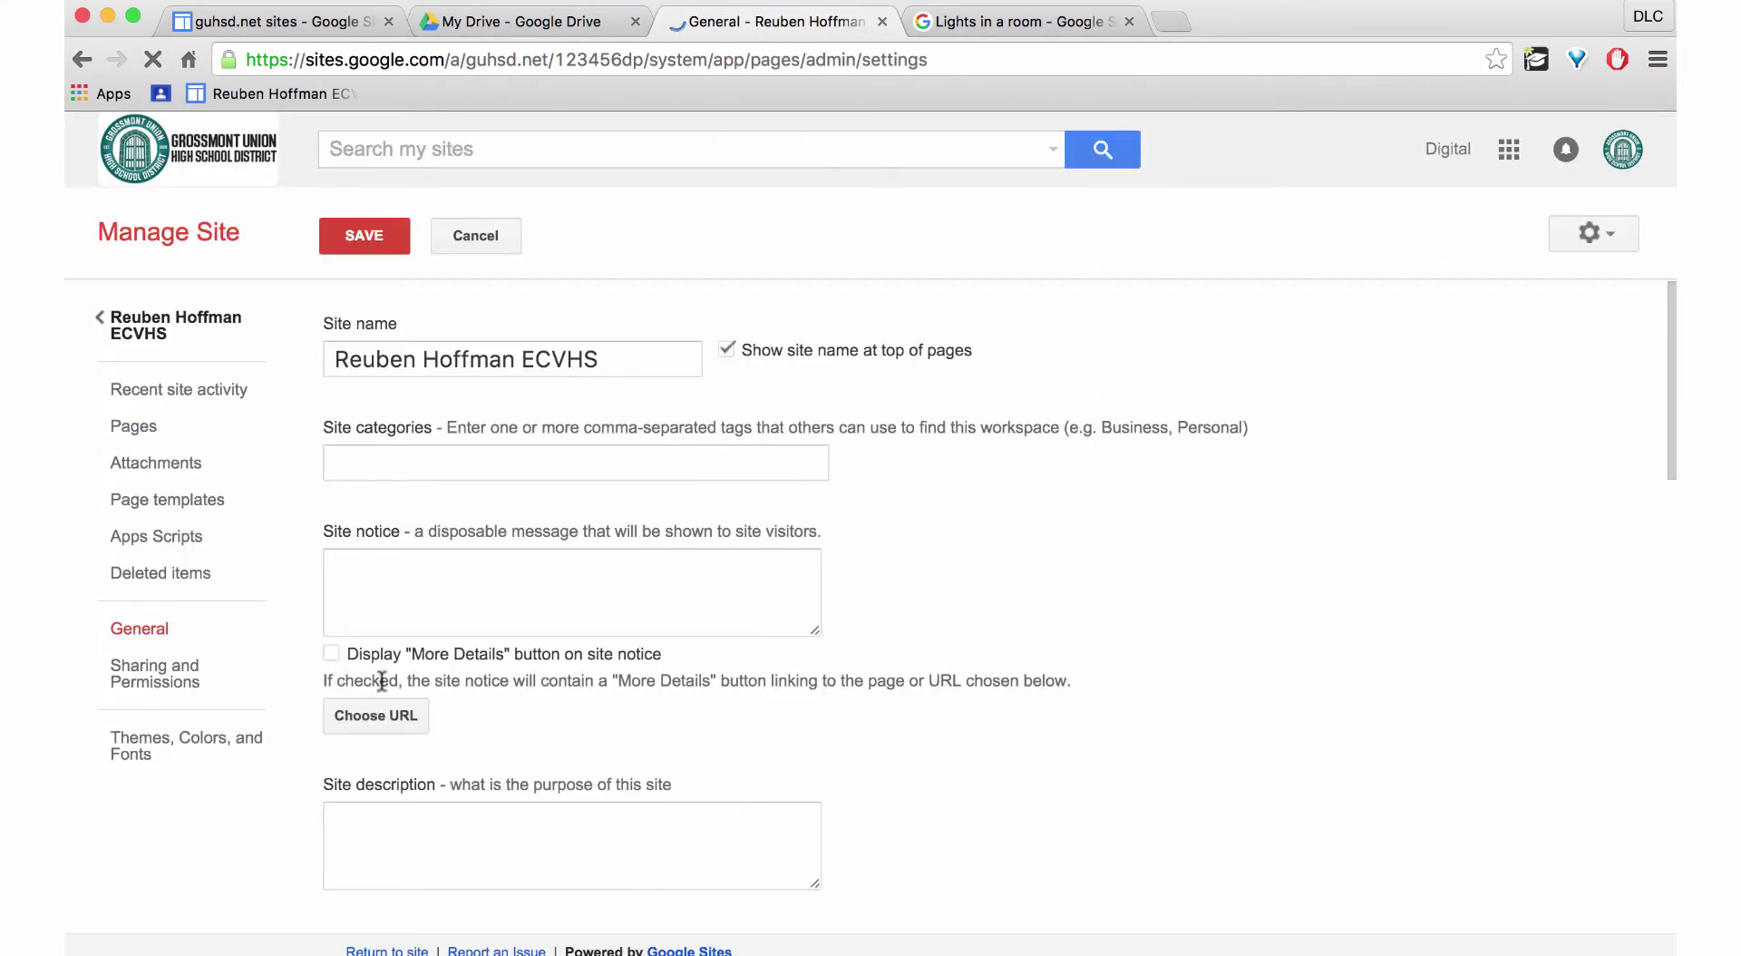
pyautogui.click(204, 746)
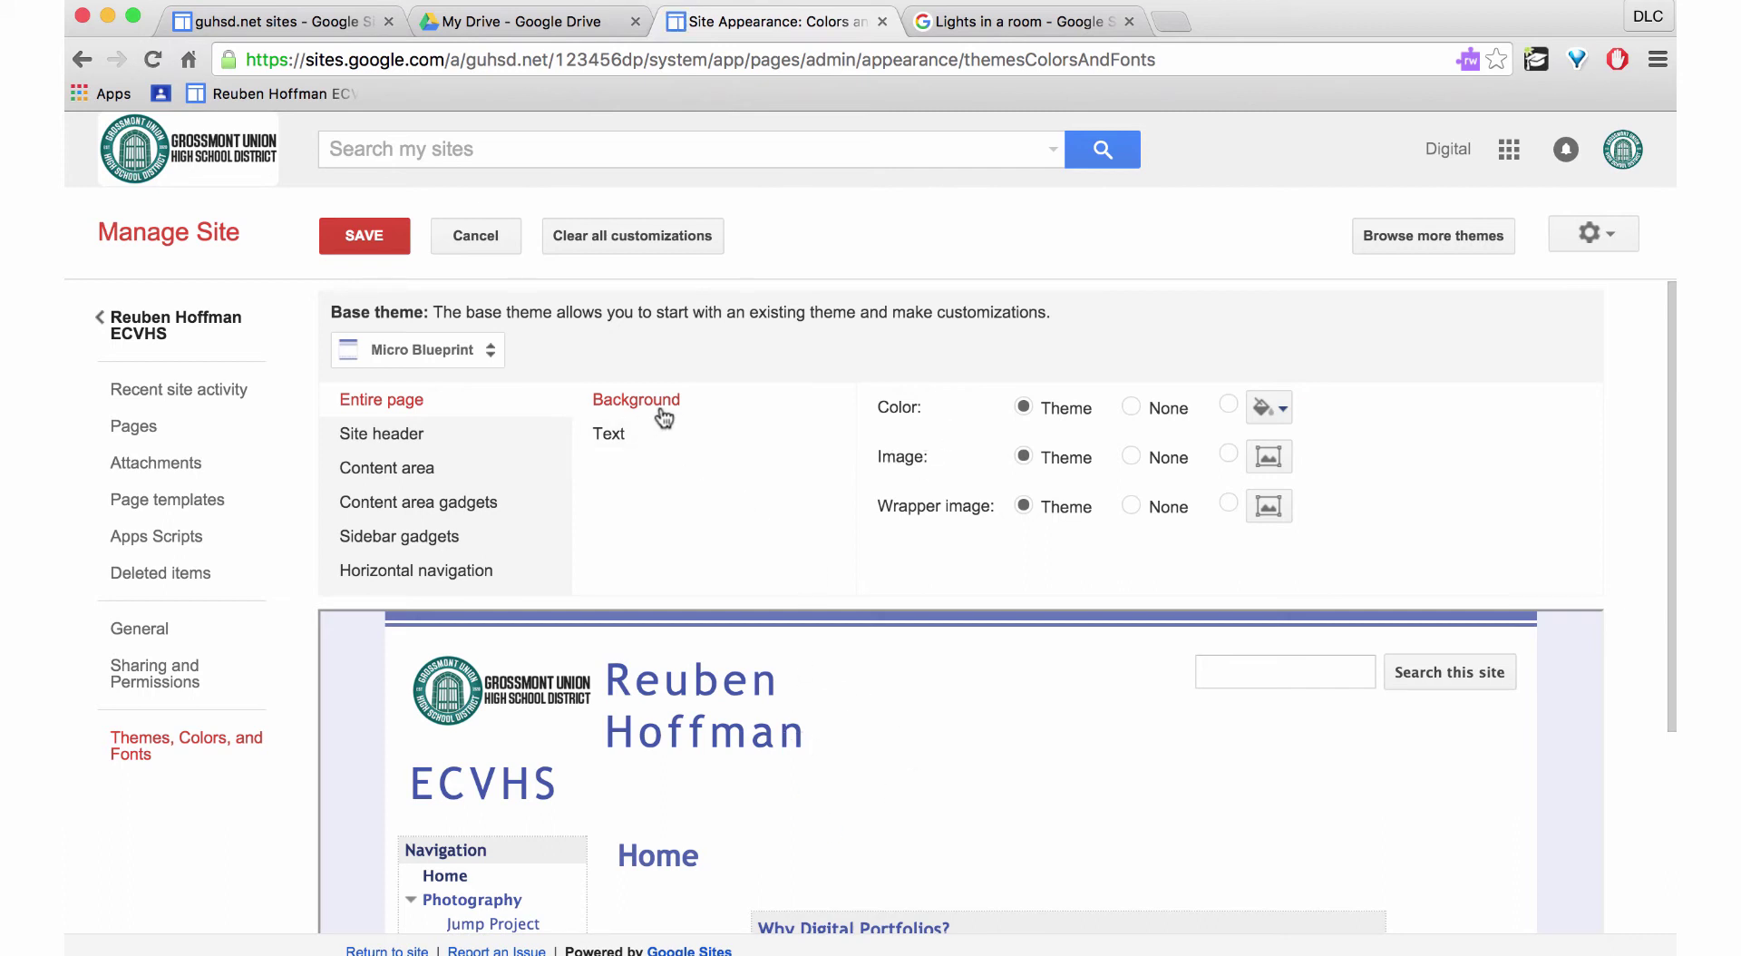
# Give the site header a custom orange background colour.
pyautogui.click(440, 439)
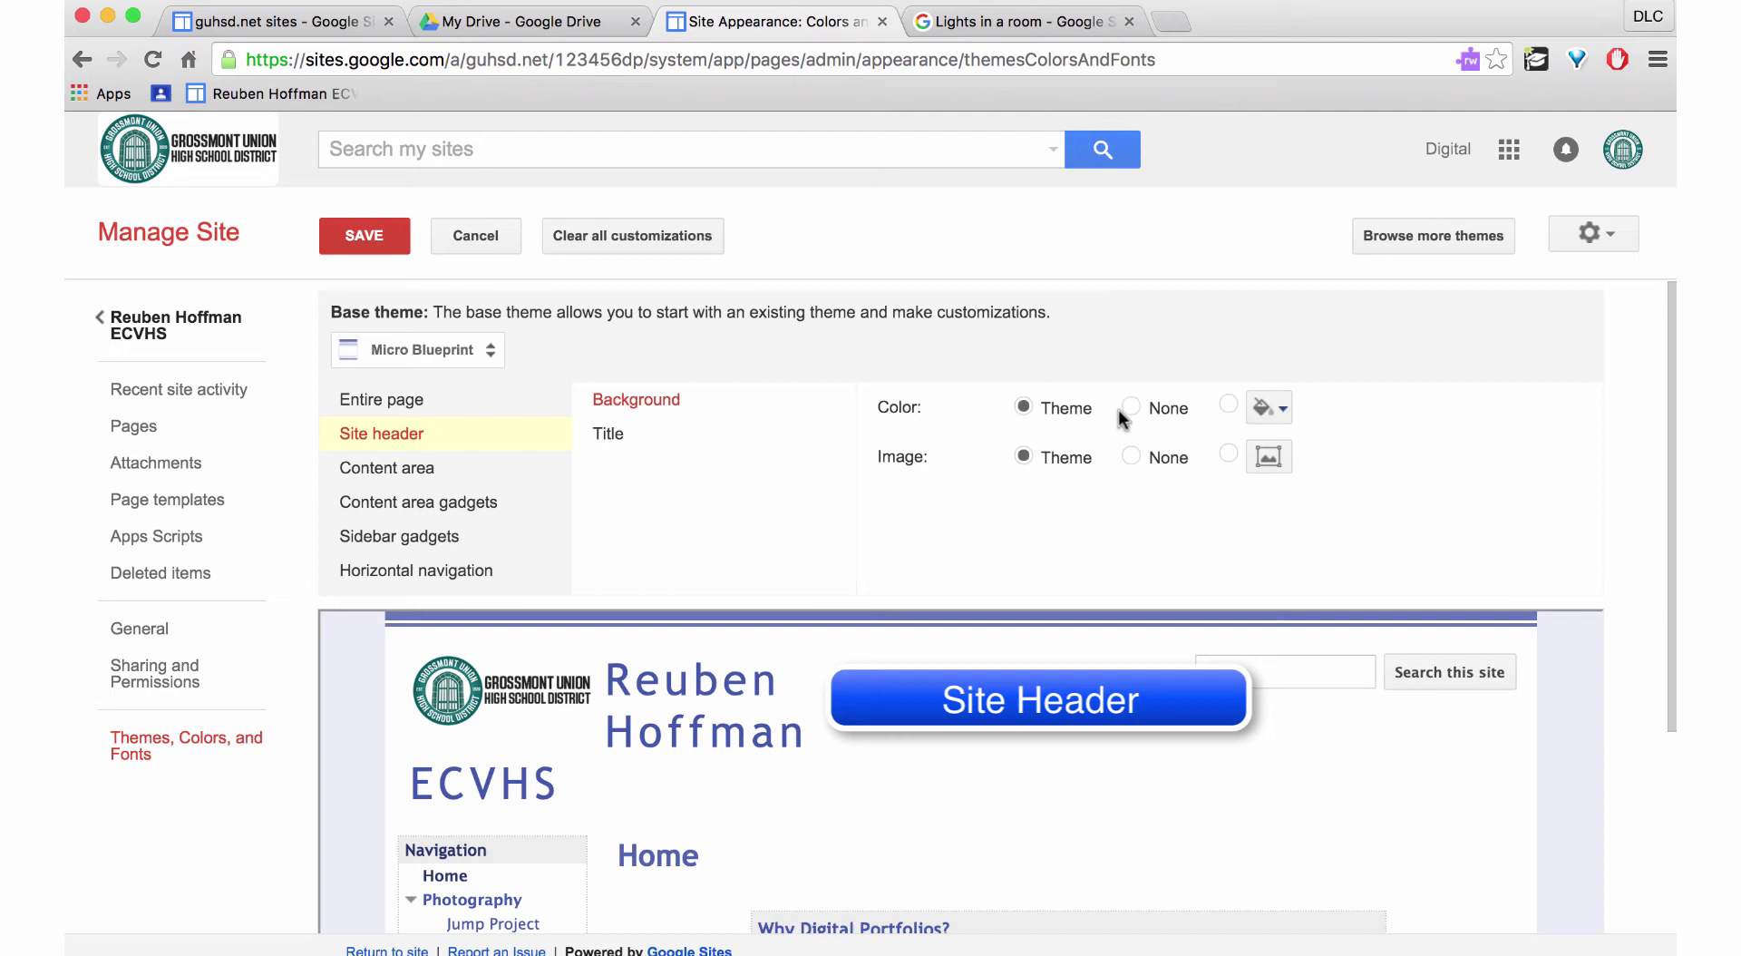
pyautogui.click(1228, 406)
pyautogui.click(1268, 405)
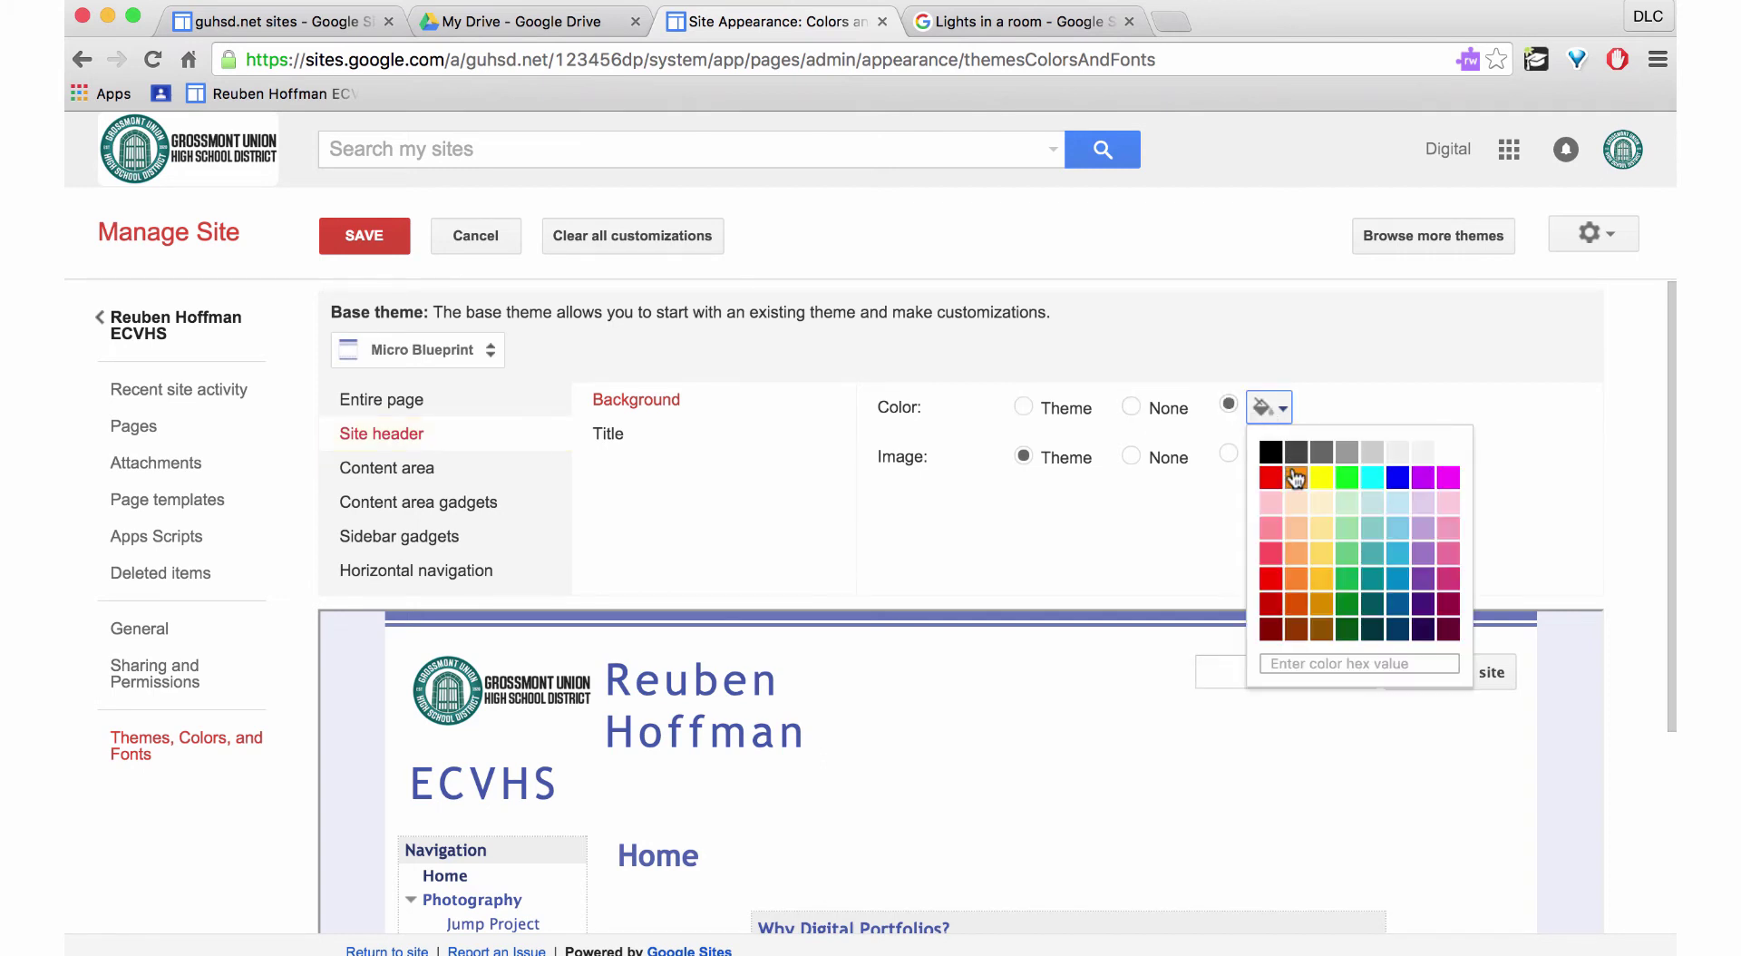
pyautogui.click(1292, 466)
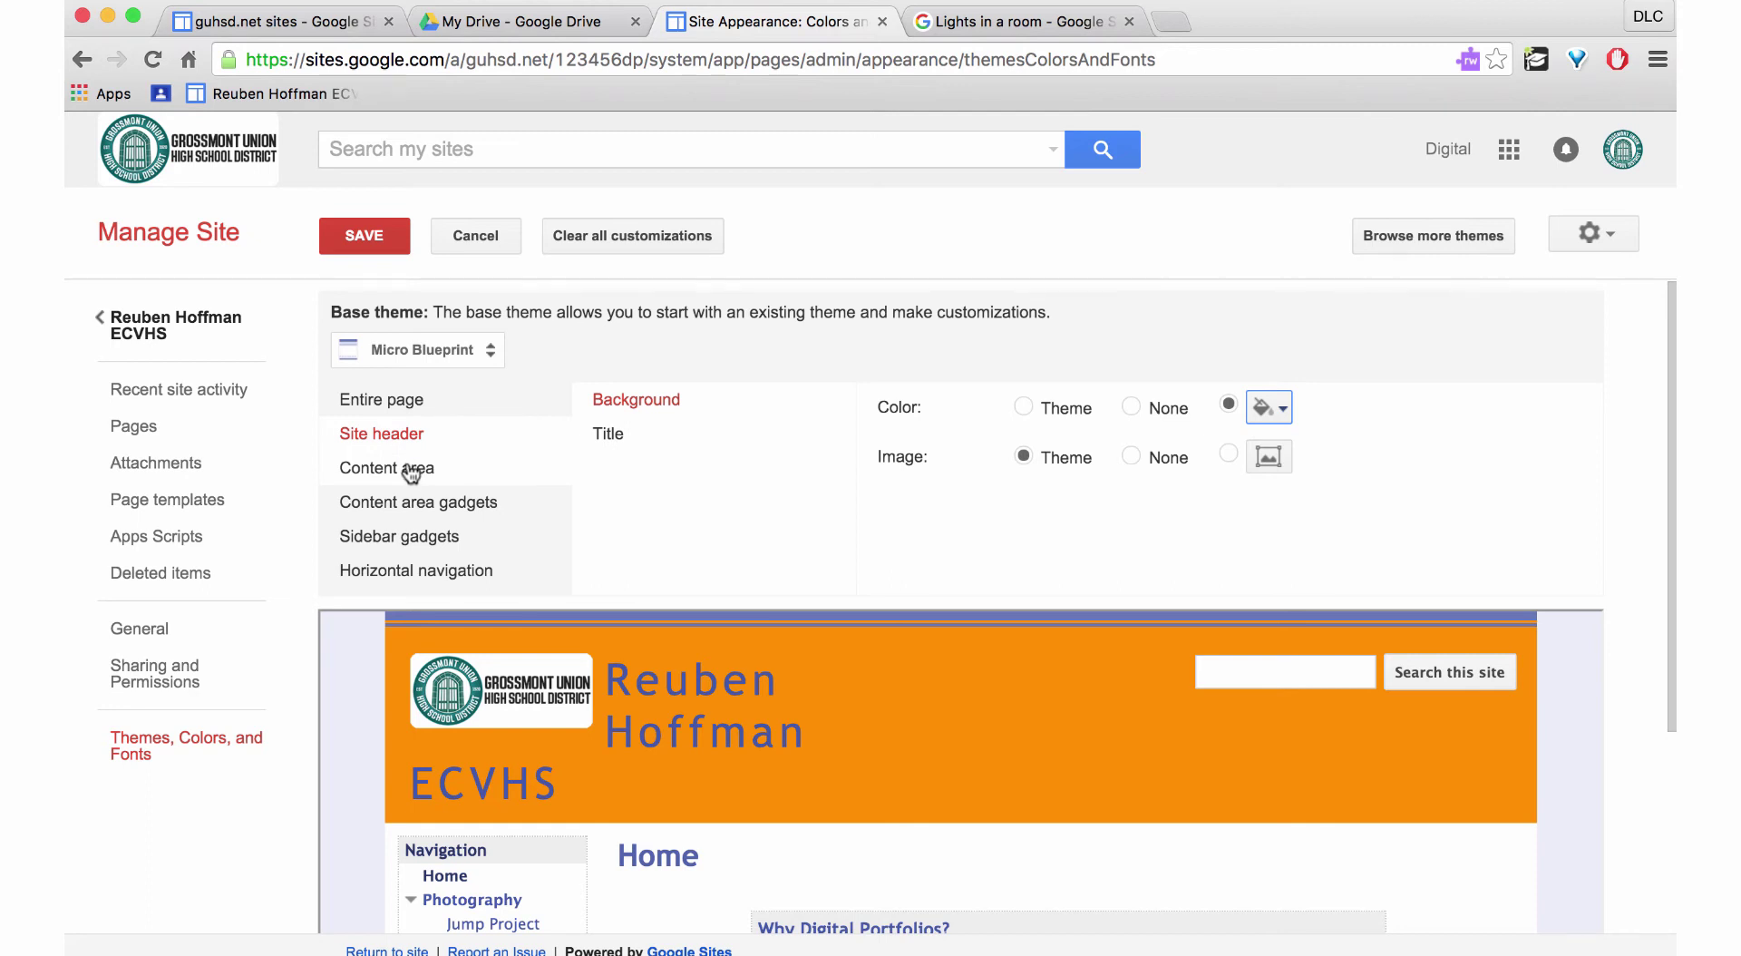
# Set the entire-page text font to Advent Pro, after briefly trying Verdana.
pyautogui.click(397, 410)
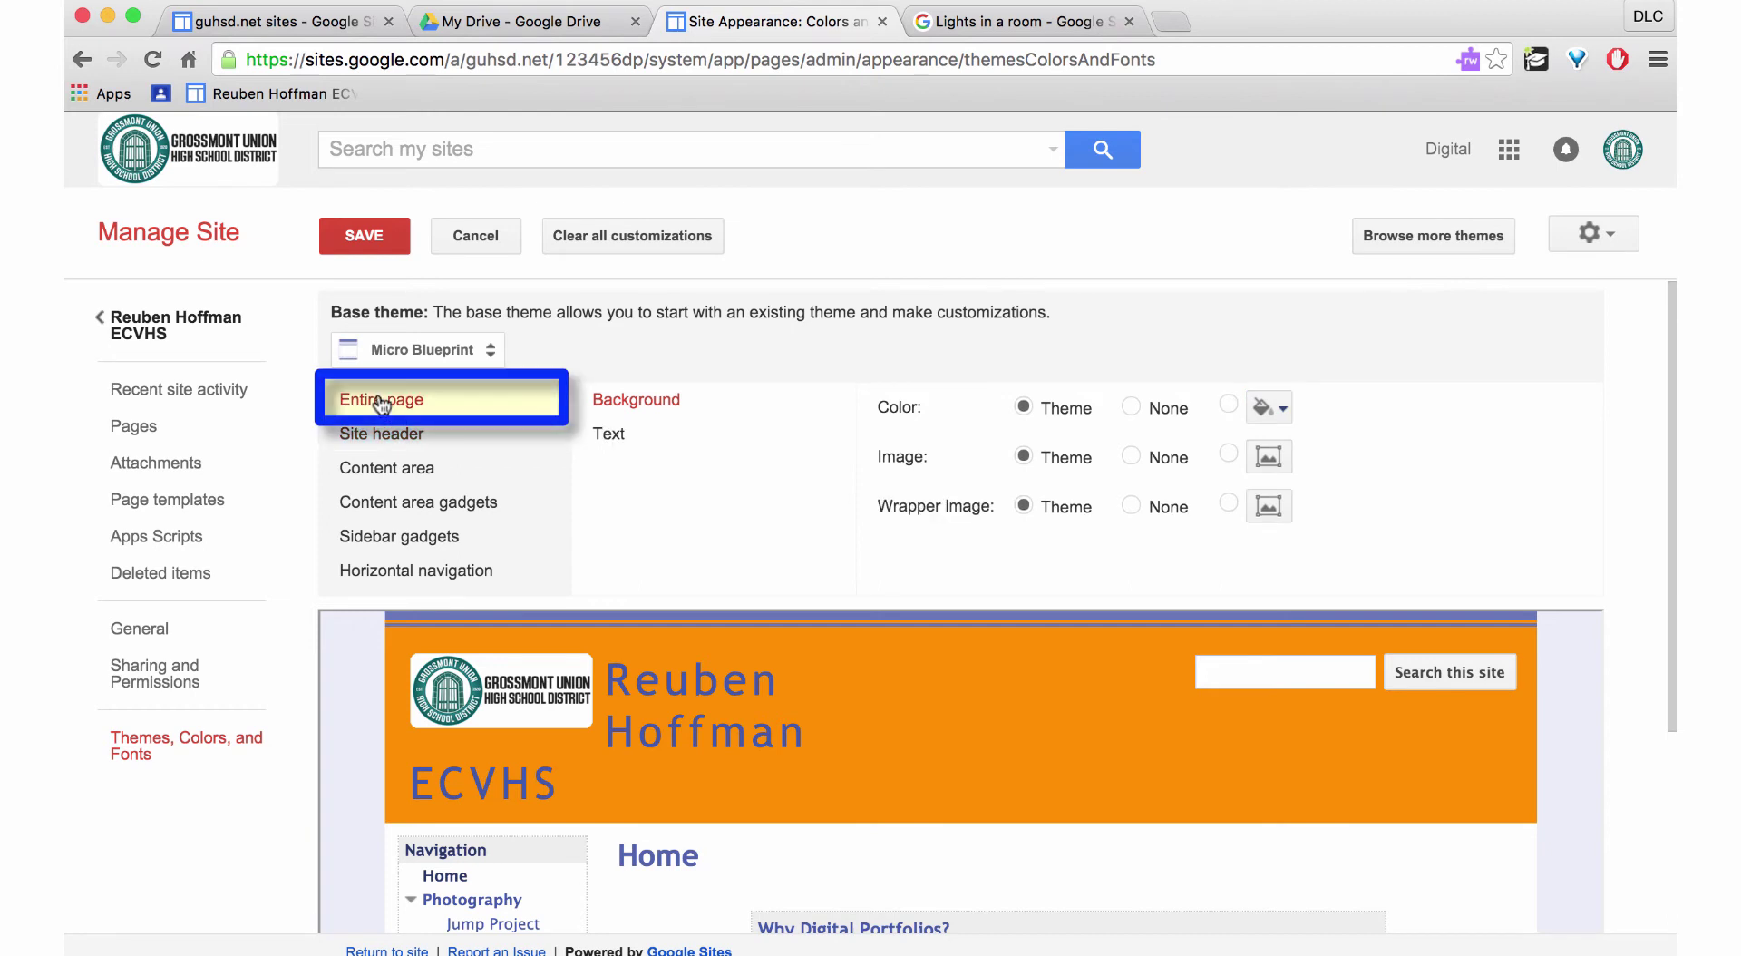
pyautogui.click(625, 437)
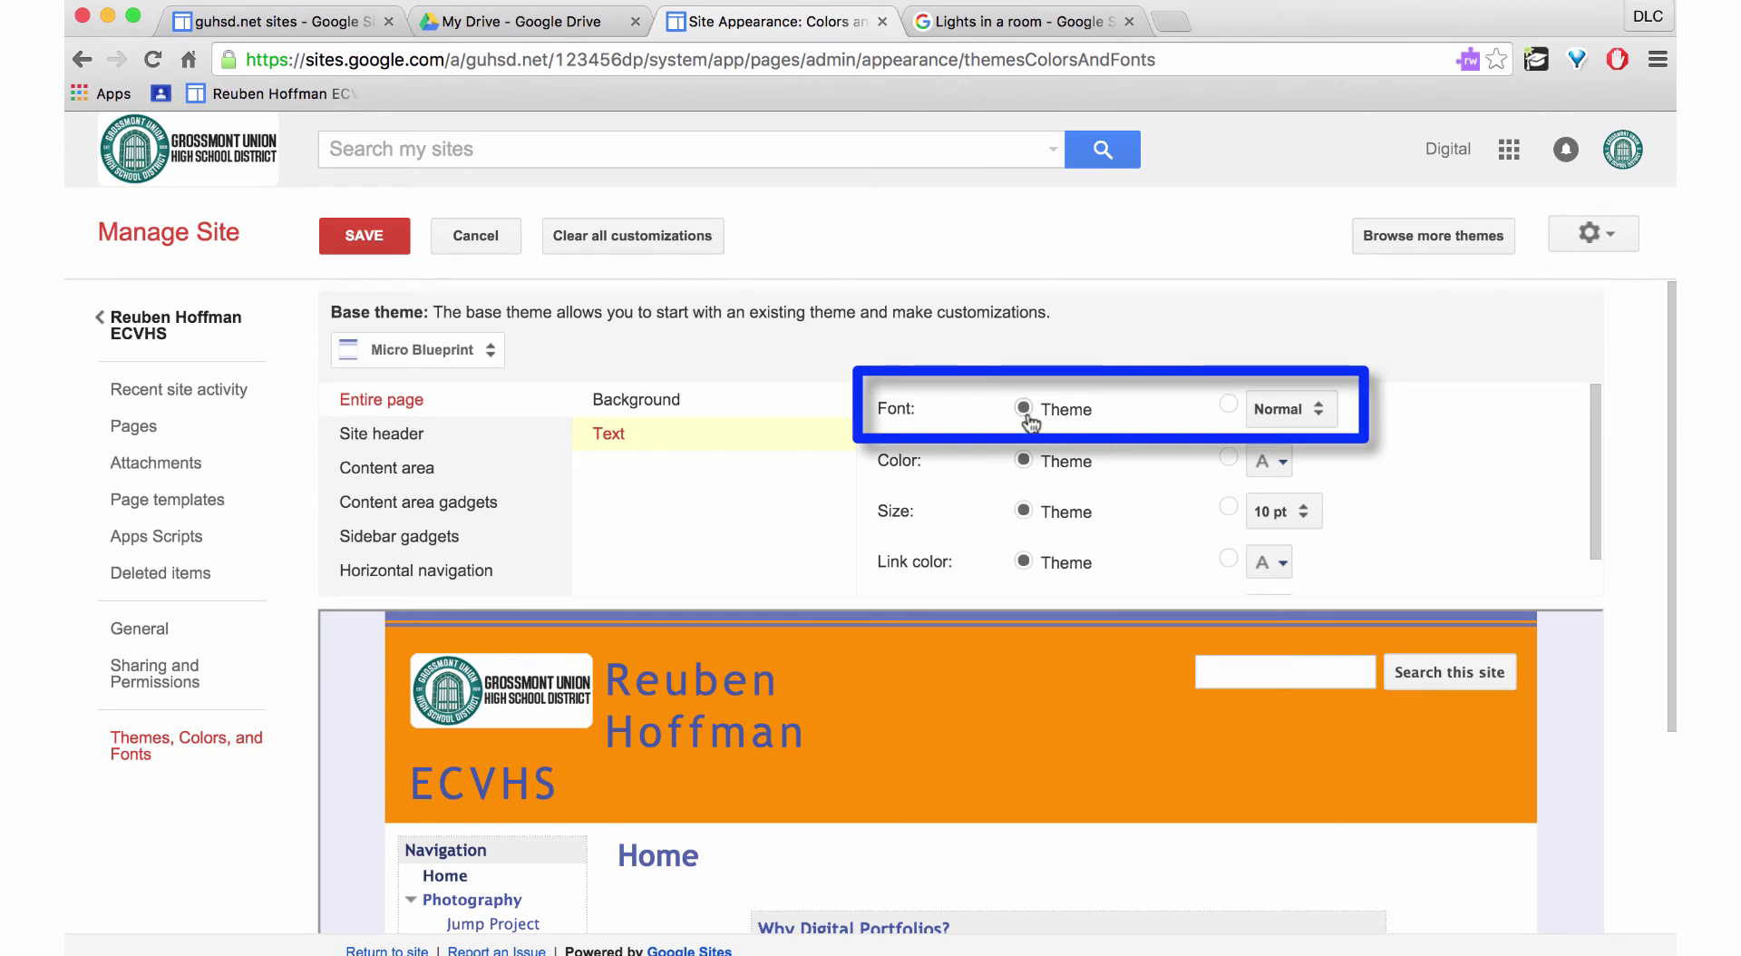
pyautogui.click(1226, 406)
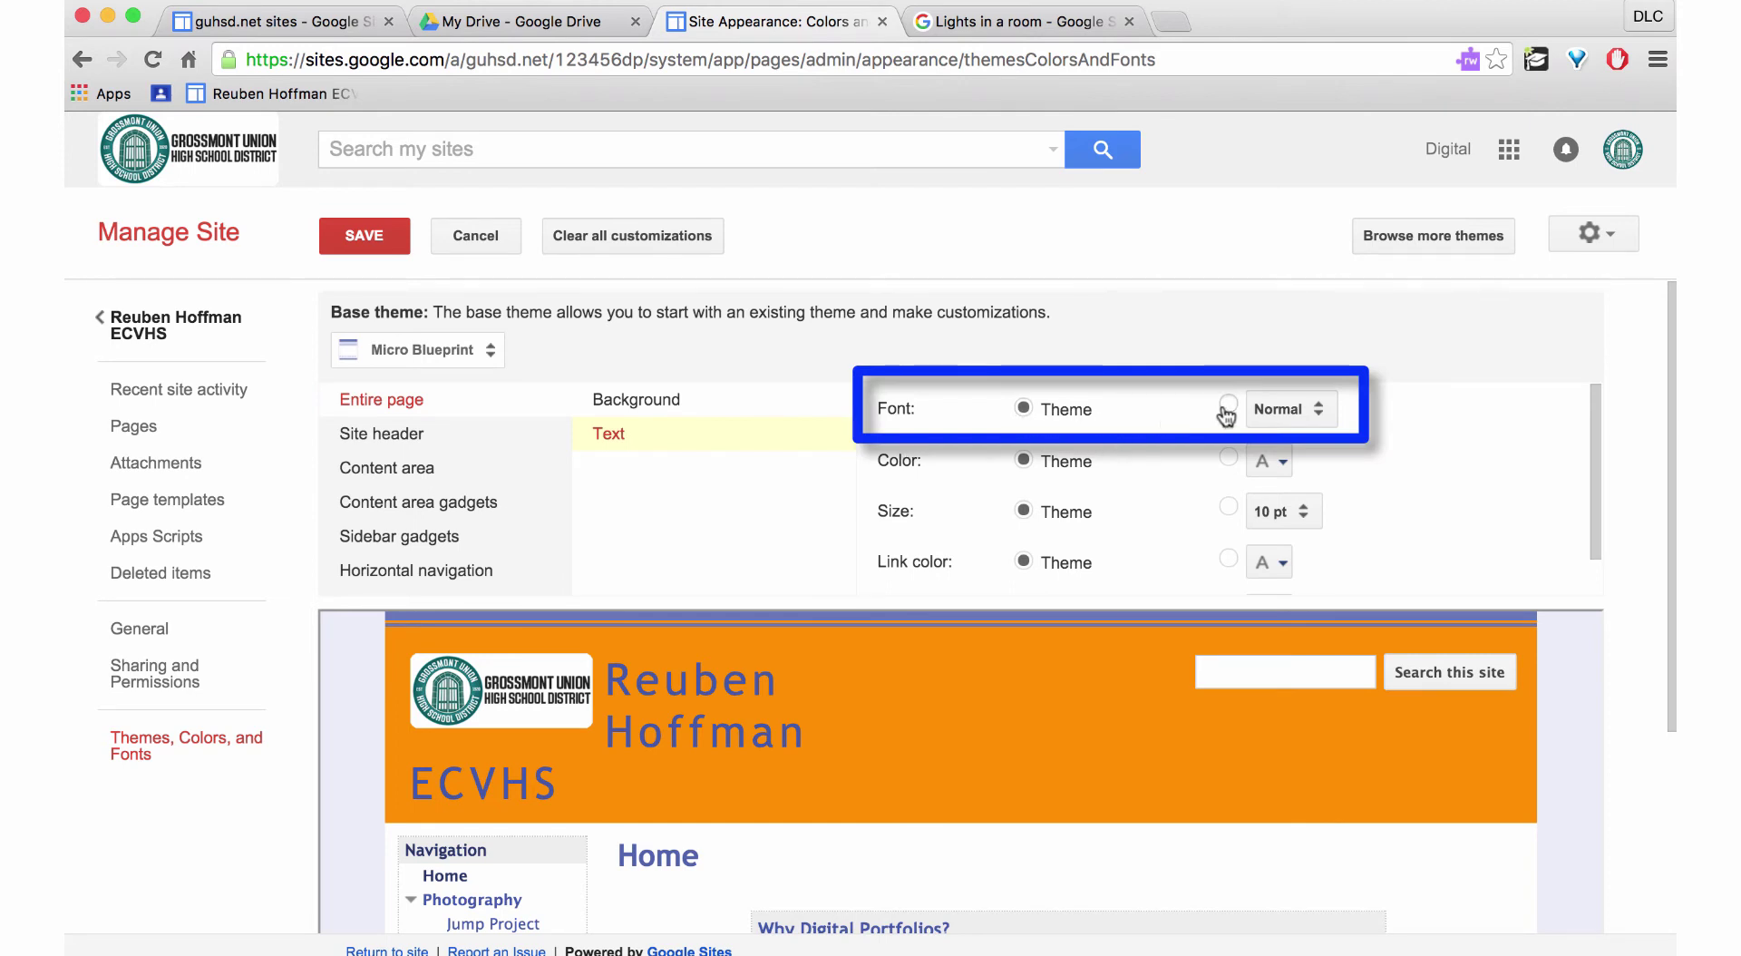
pyautogui.click(1315, 410)
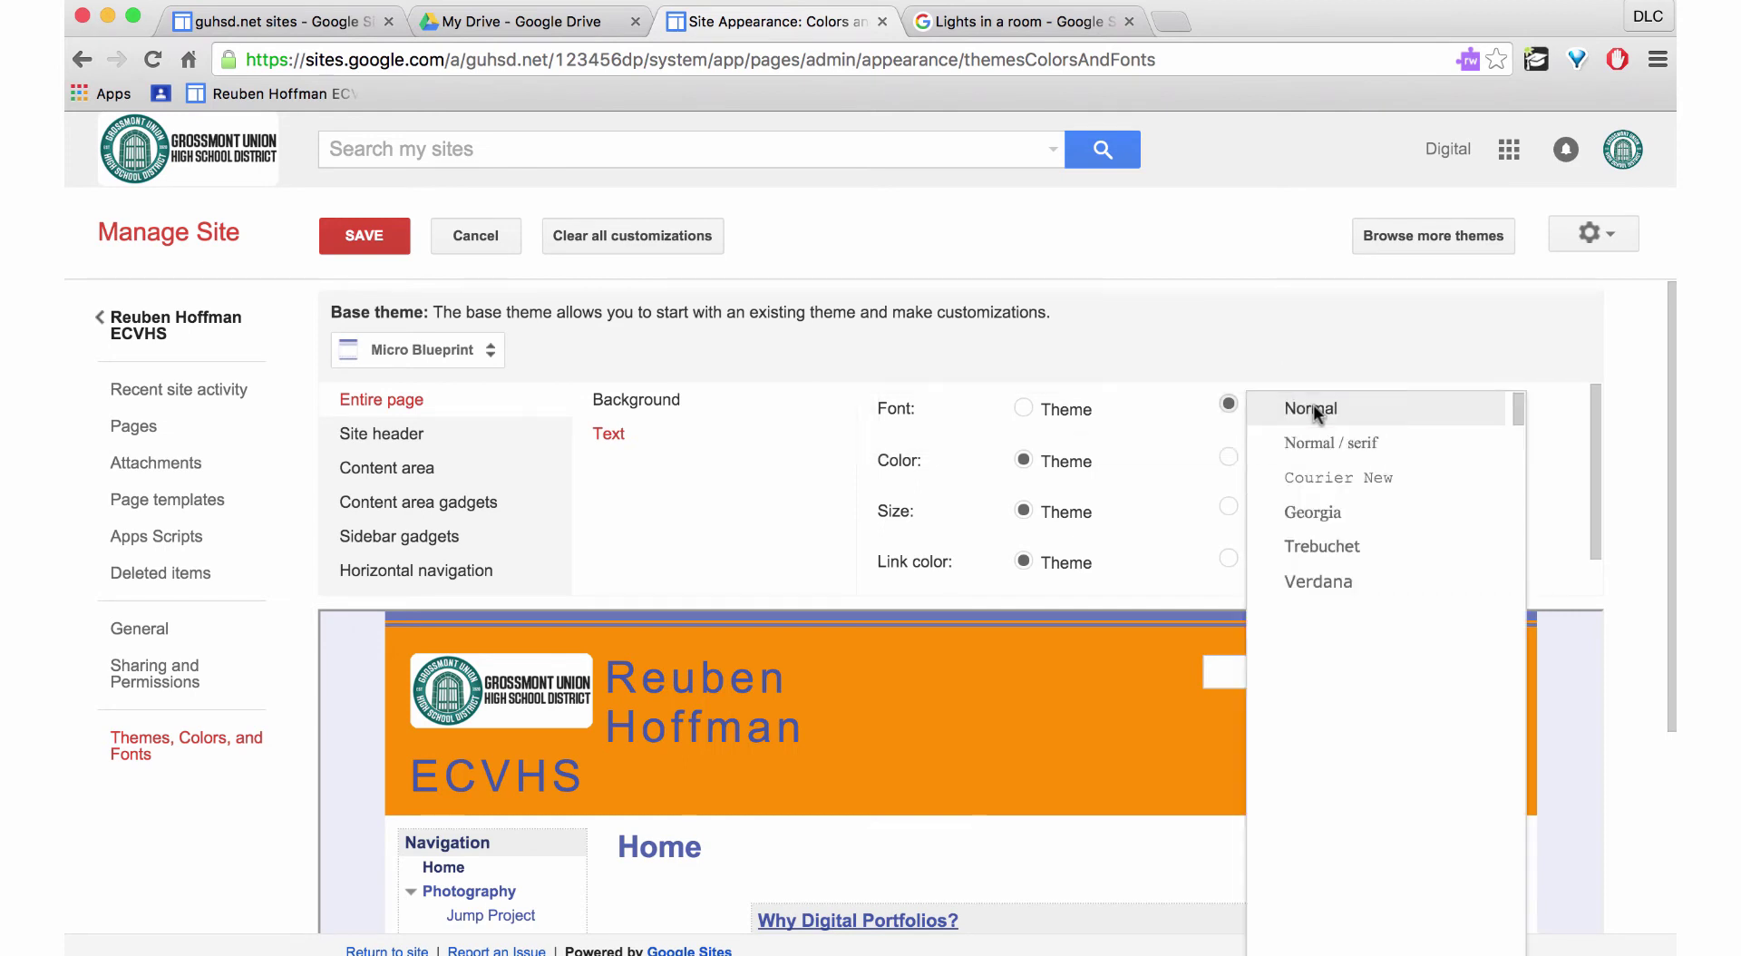
pyautogui.click(1325, 606)
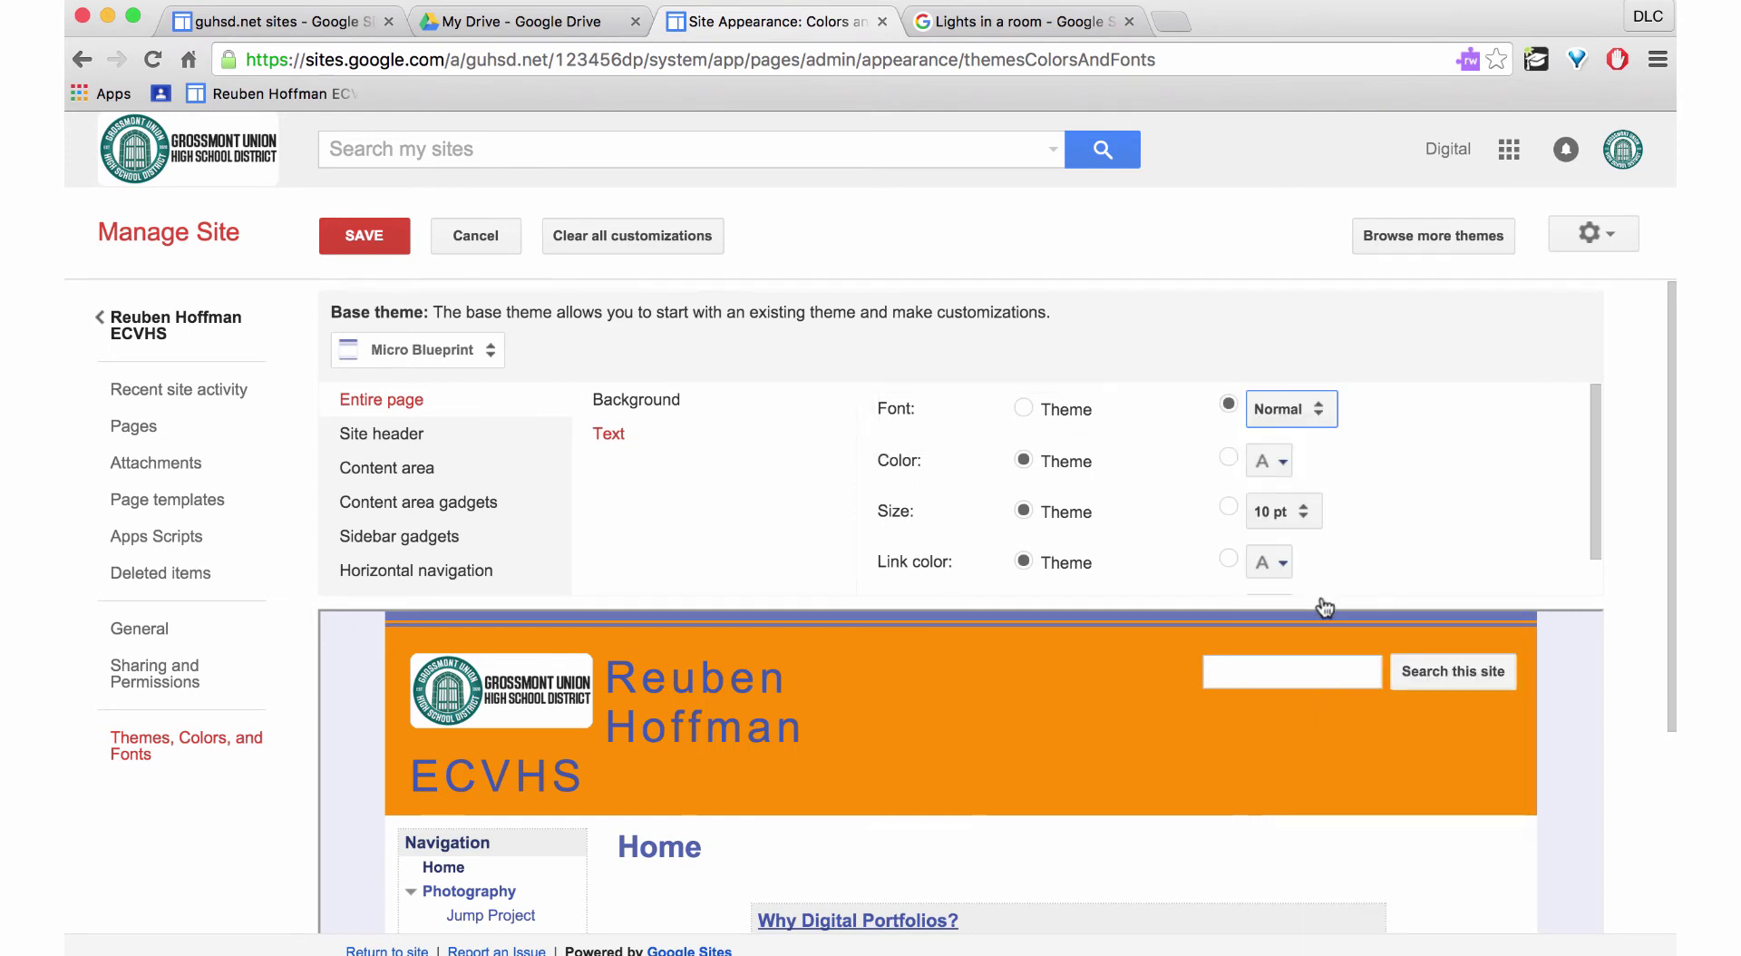
pyautogui.click(1319, 420)
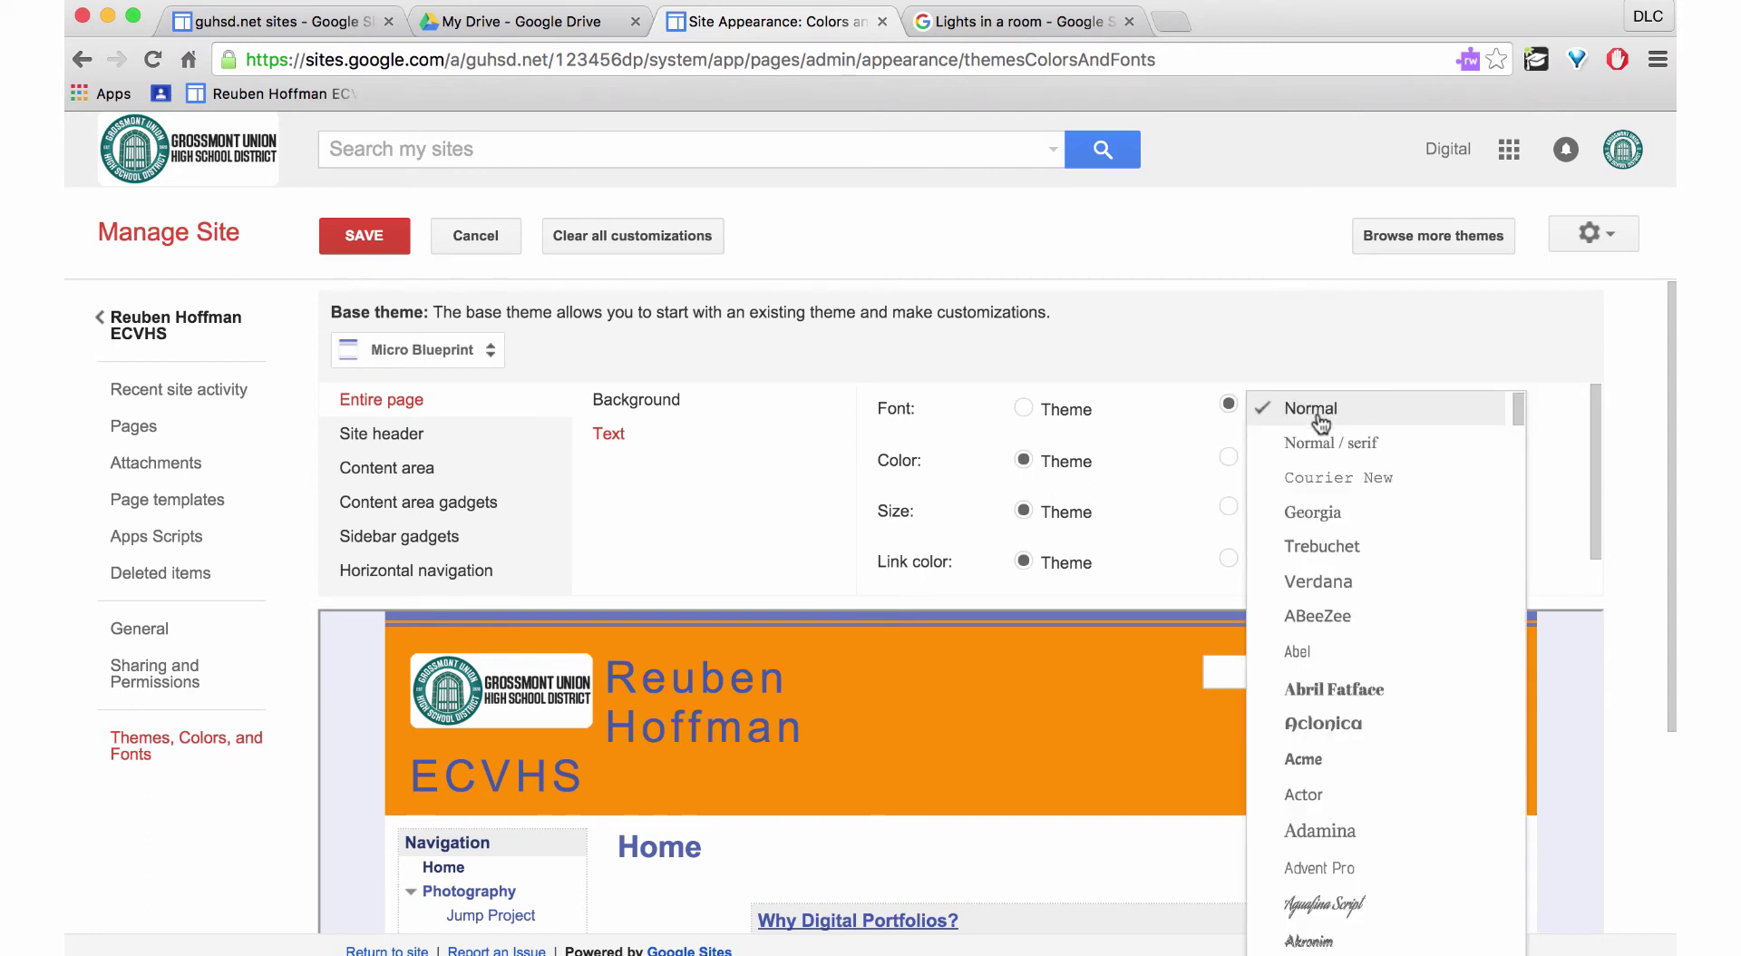
pyautogui.click(1331, 582)
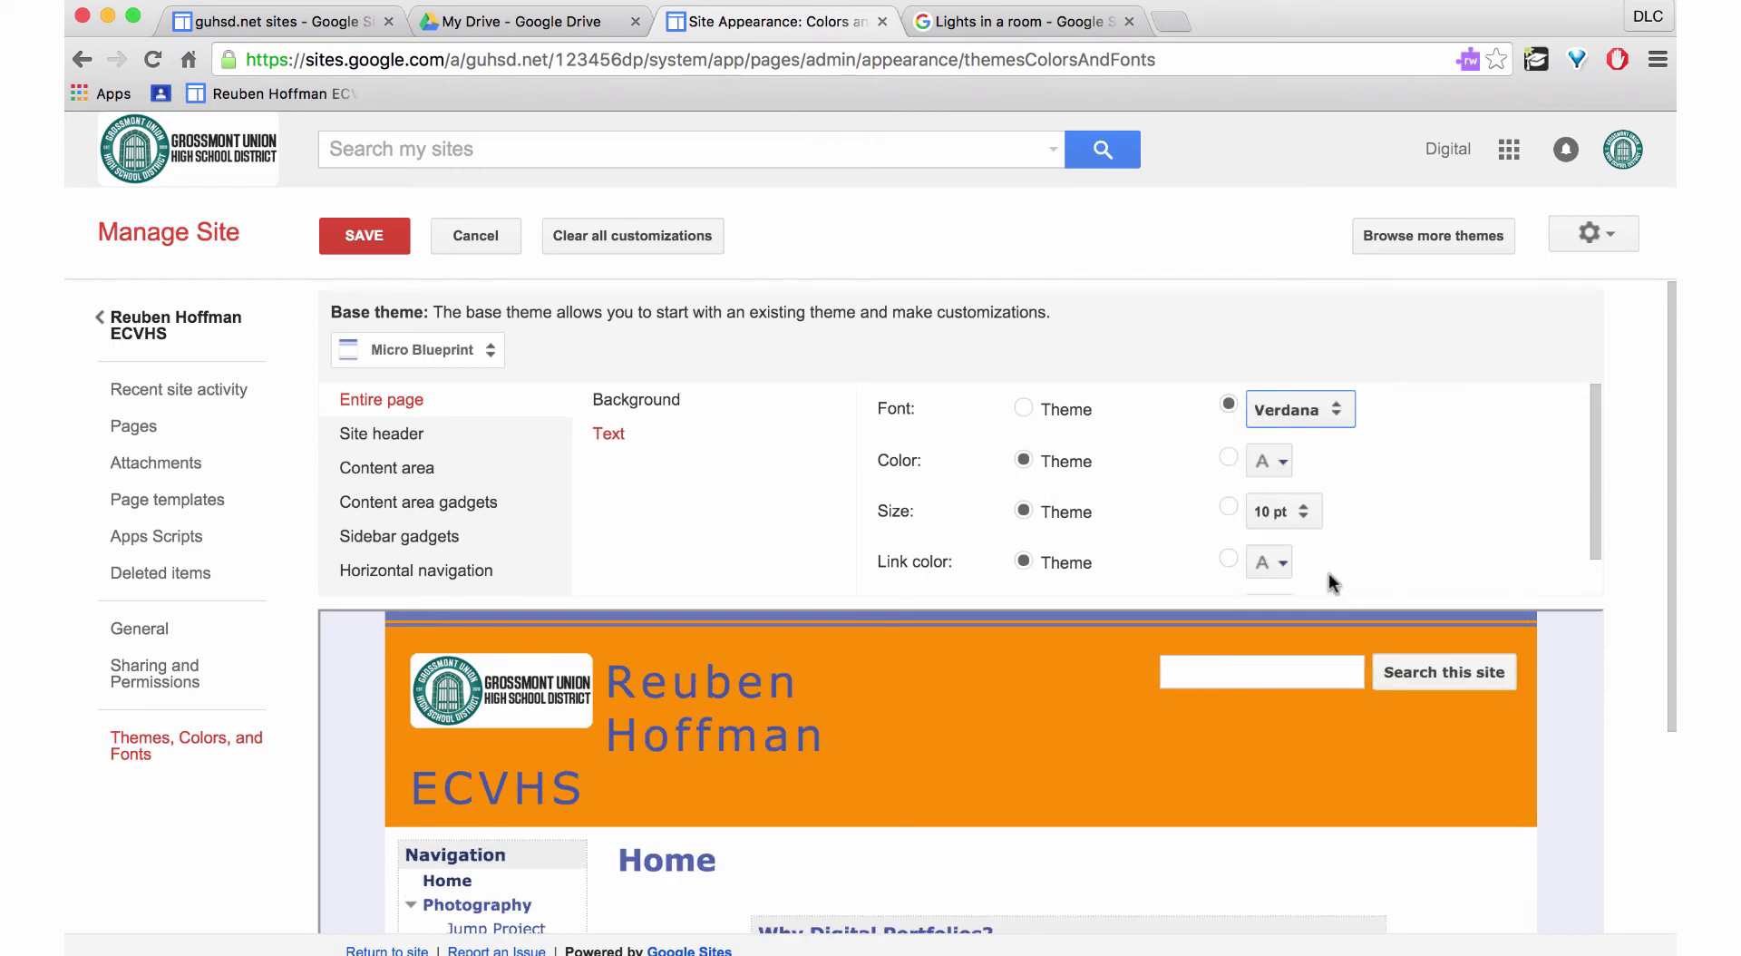
pyautogui.click(1320, 396)
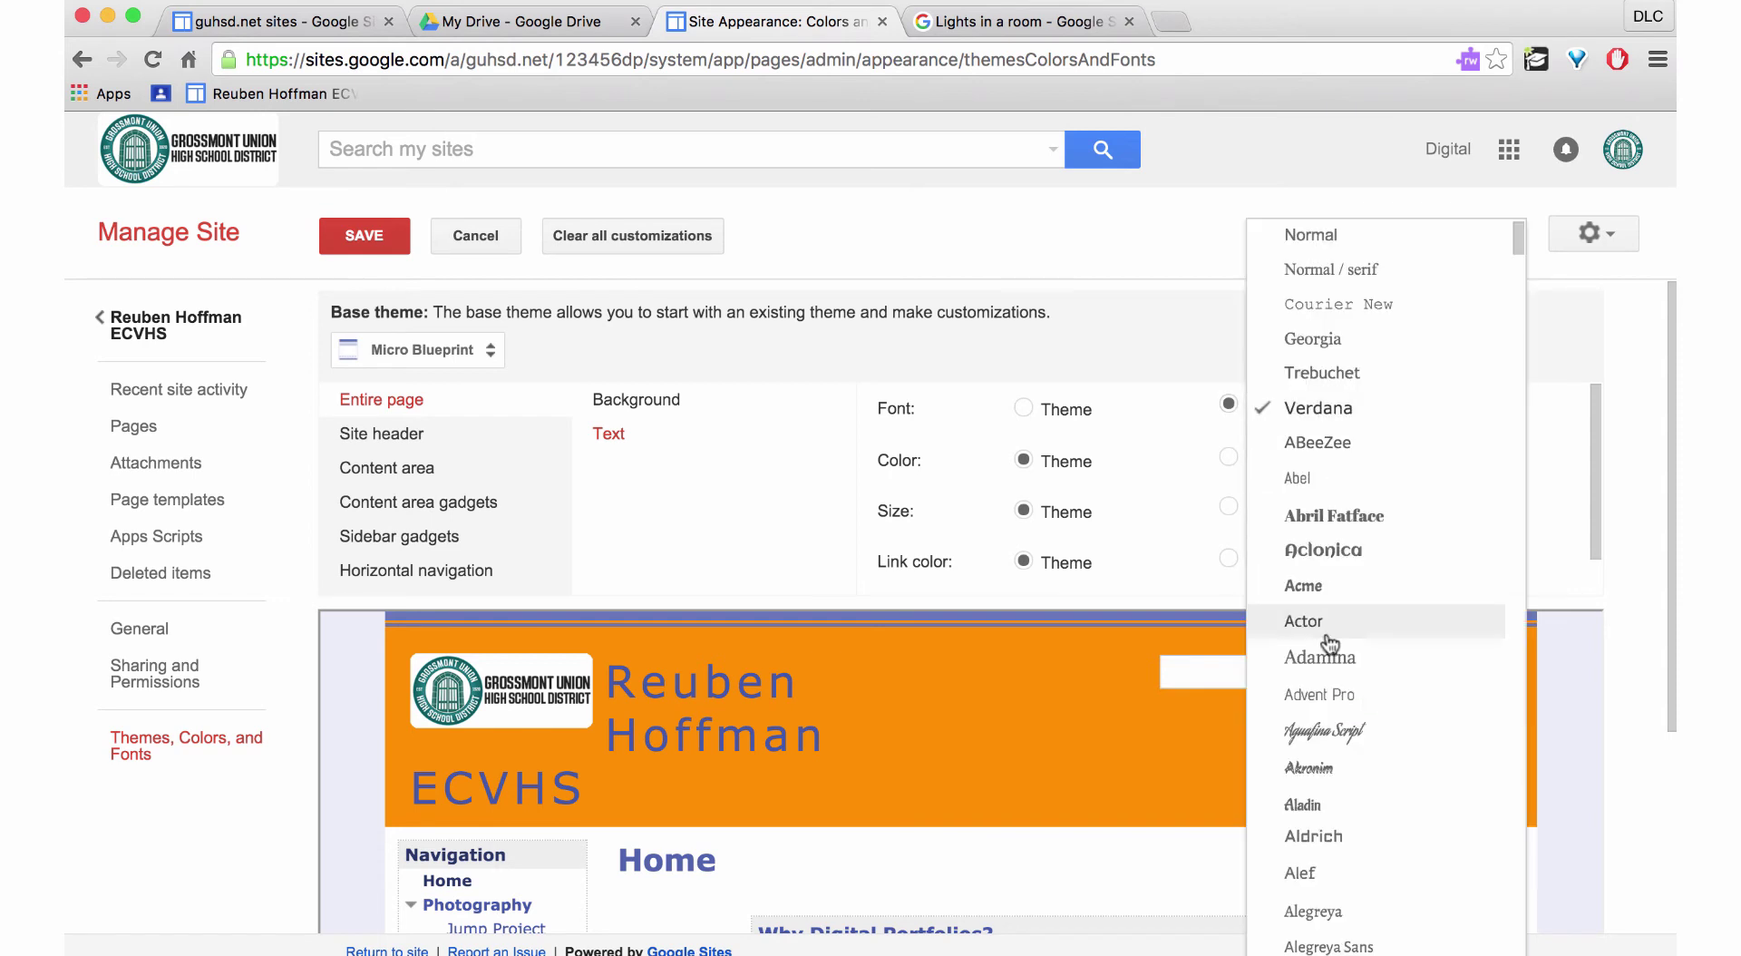
pyautogui.click(1329, 692)
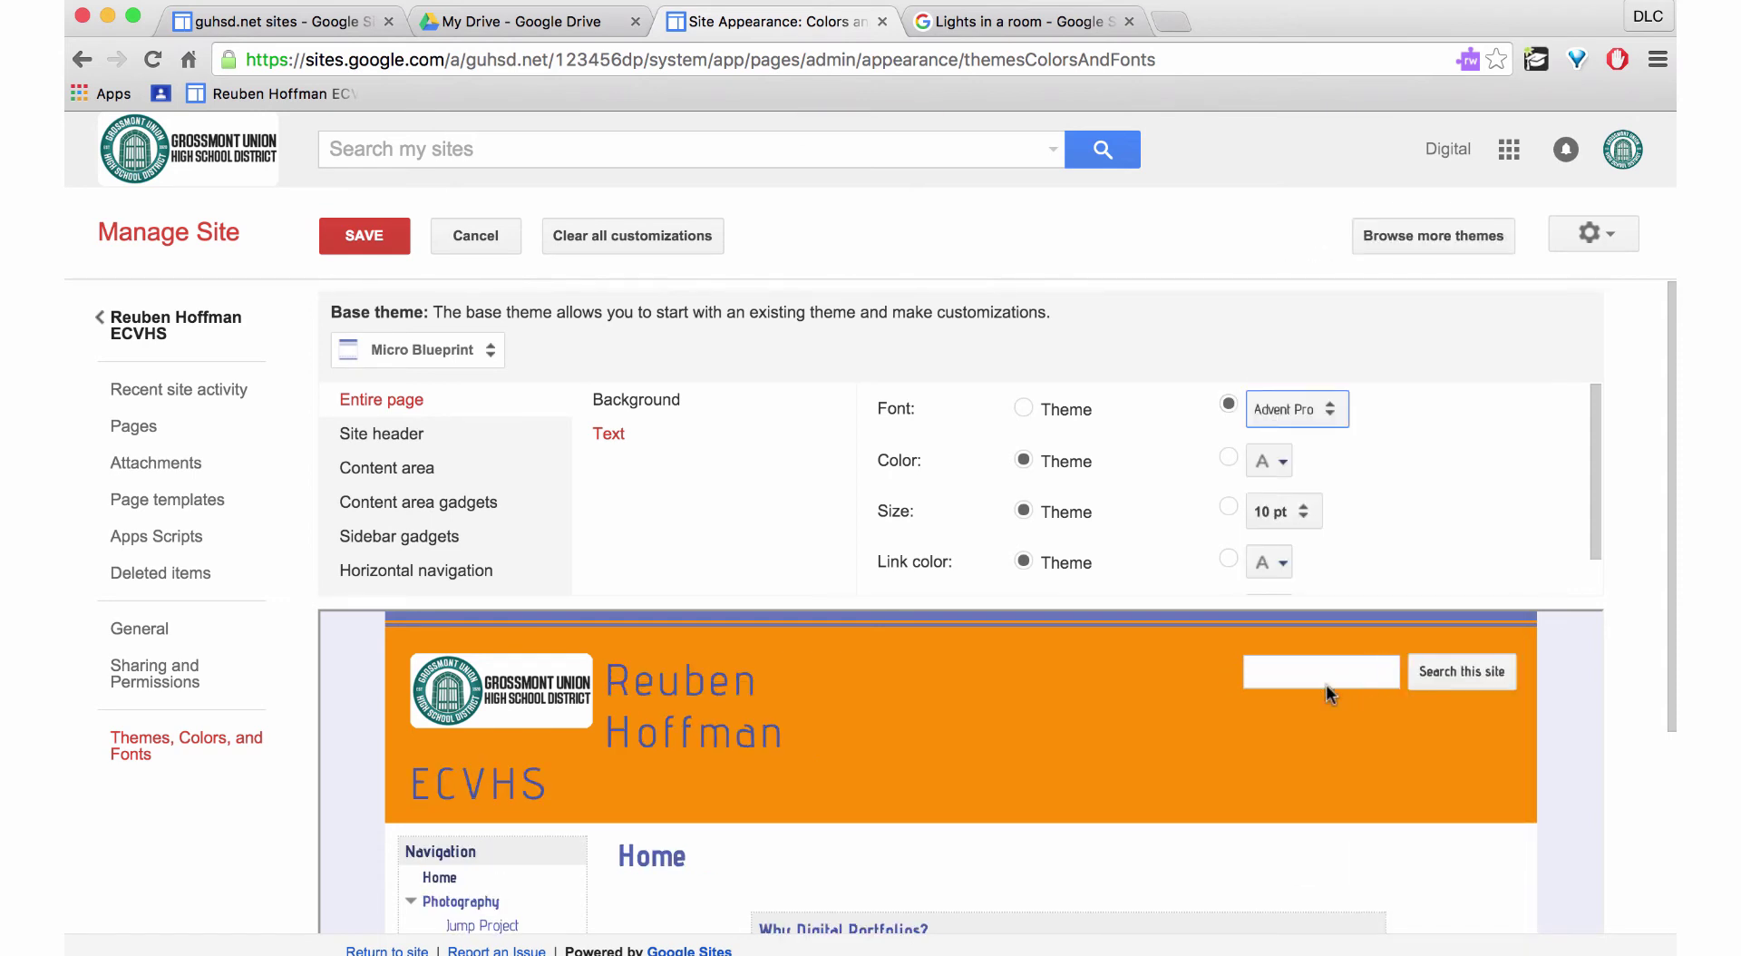
# Make the entire-page text colour red, after briefly trying blue.
pyautogui.click(1229, 465)
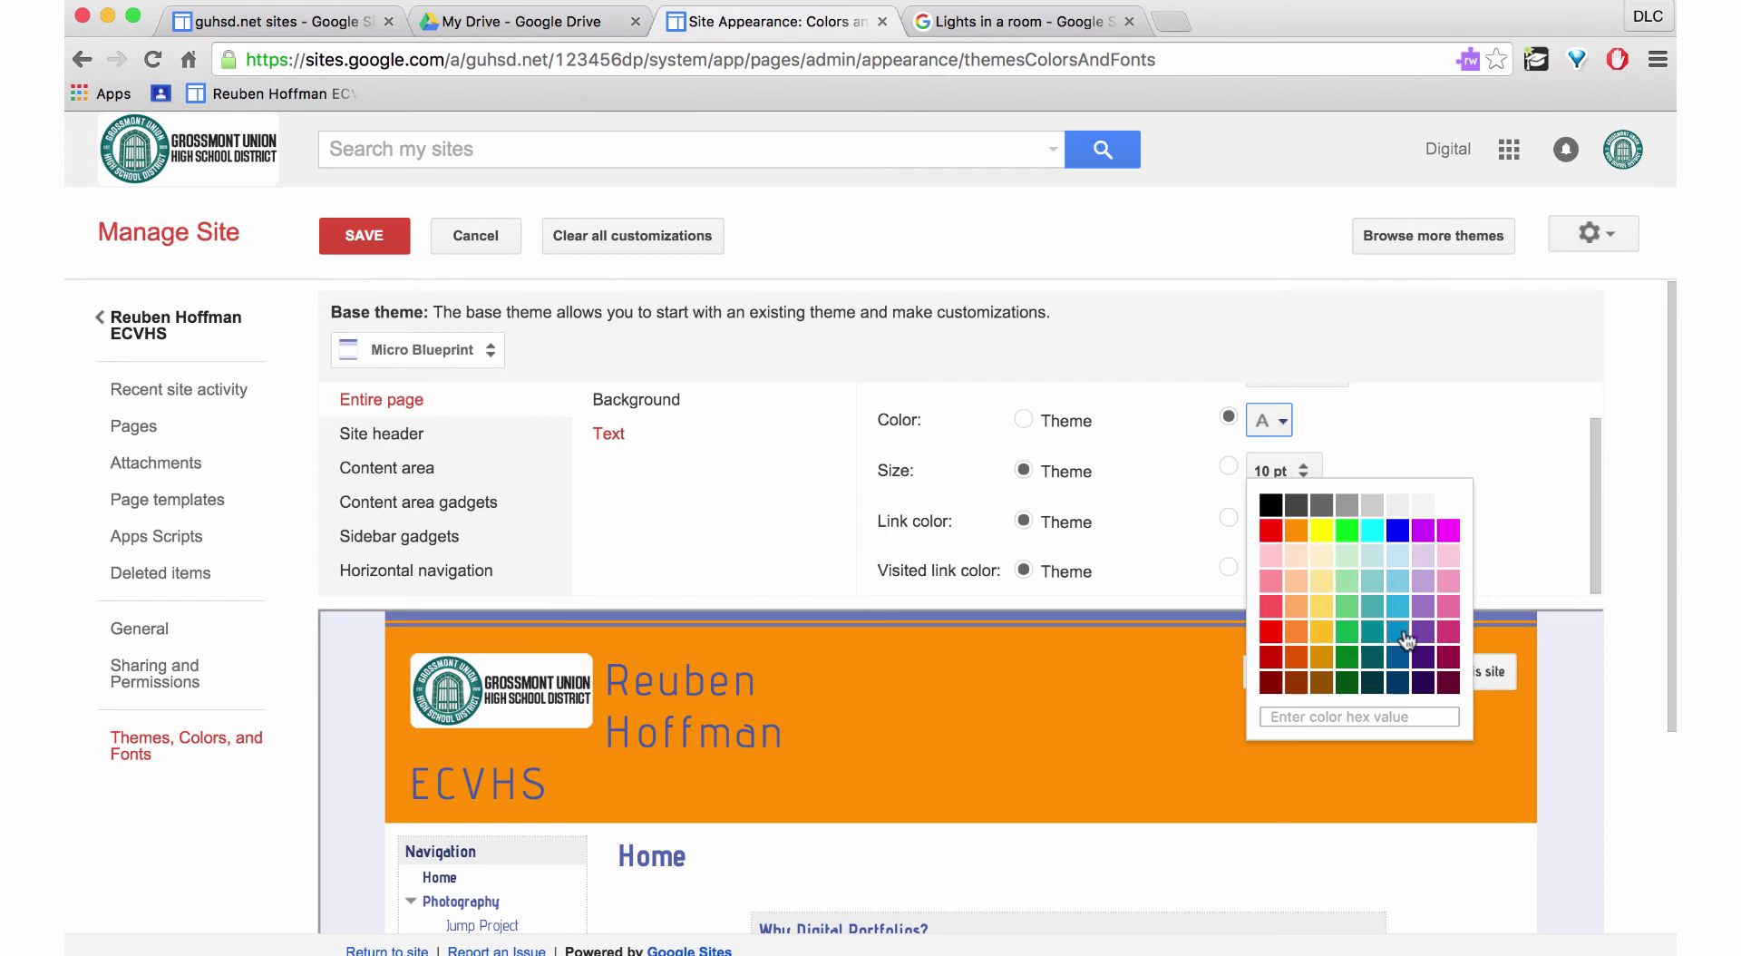
pyautogui.click(1399, 531)
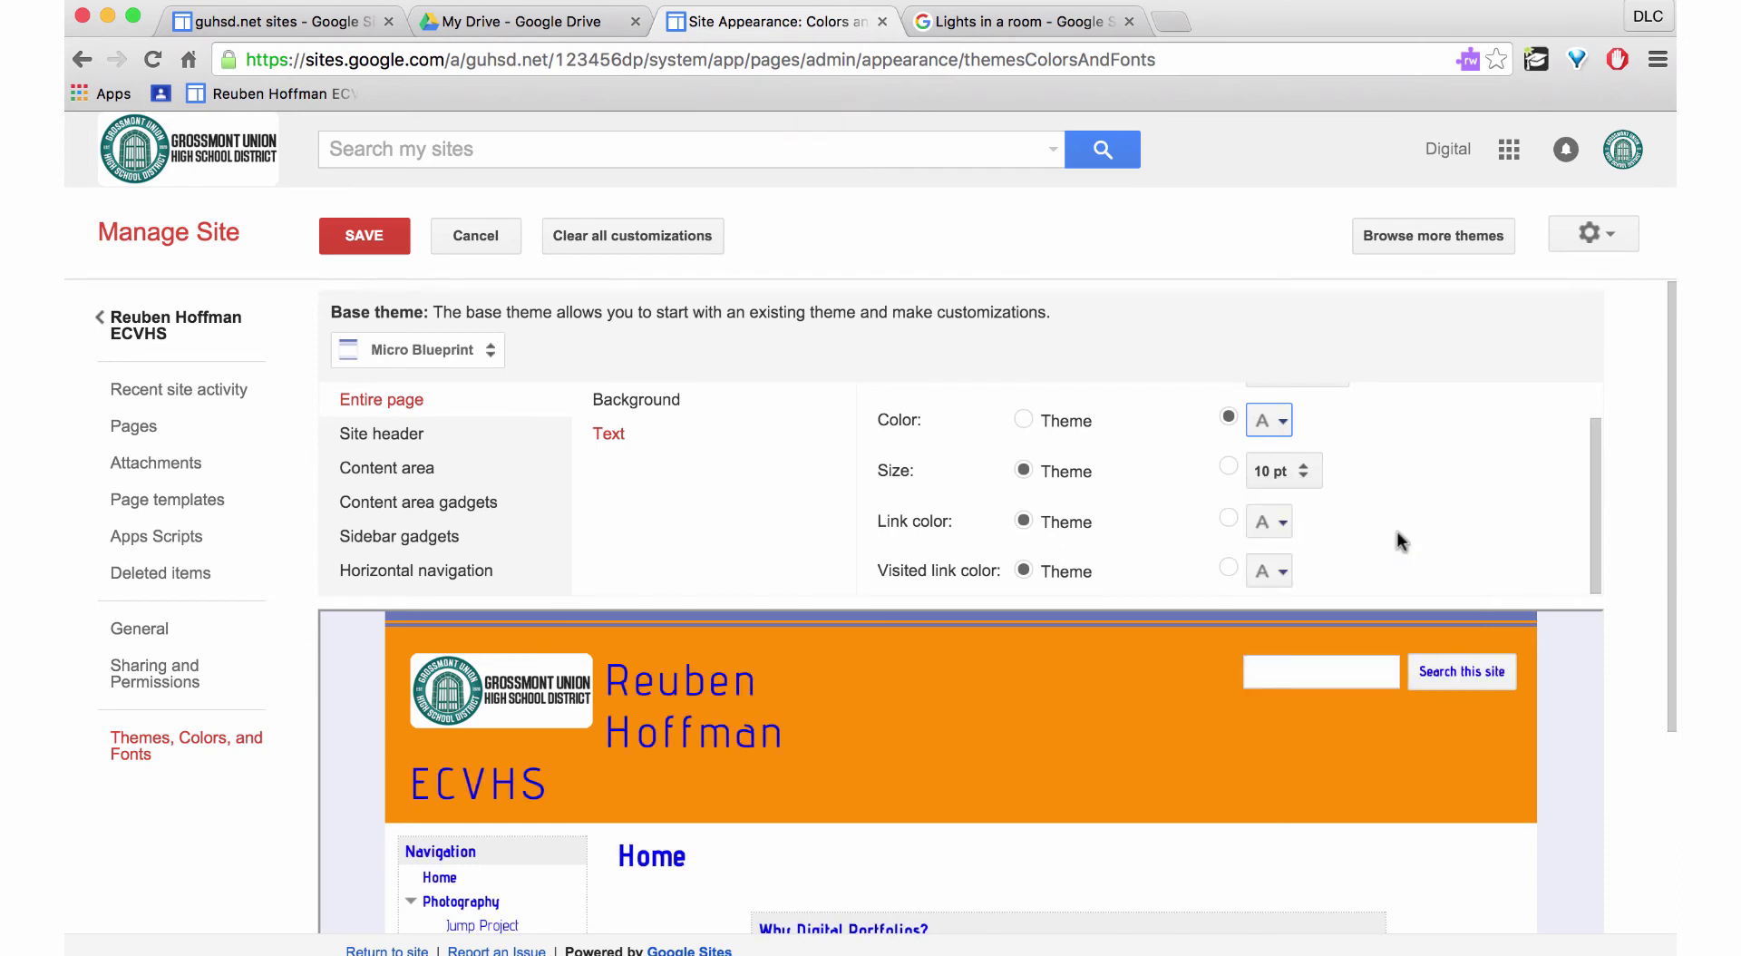
pyautogui.click(1280, 421)
pyautogui.click(1269, 590)
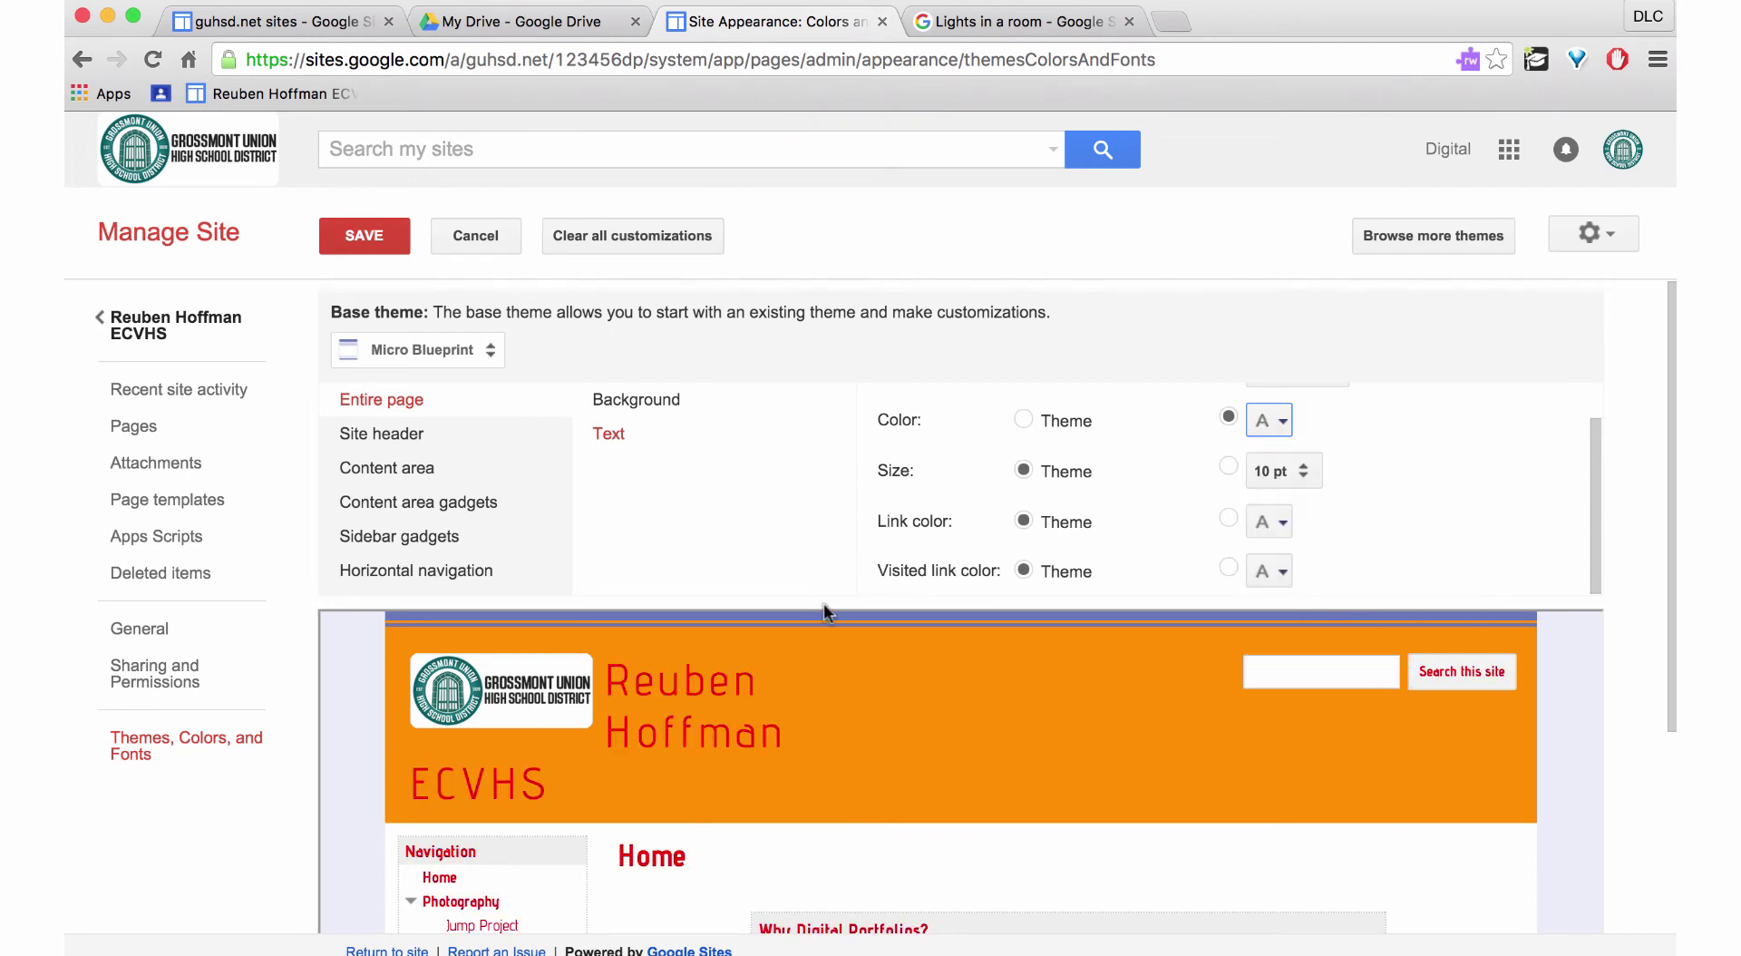
# Give the content area a custom grey background colour.
pyautogui.click(406, 473)
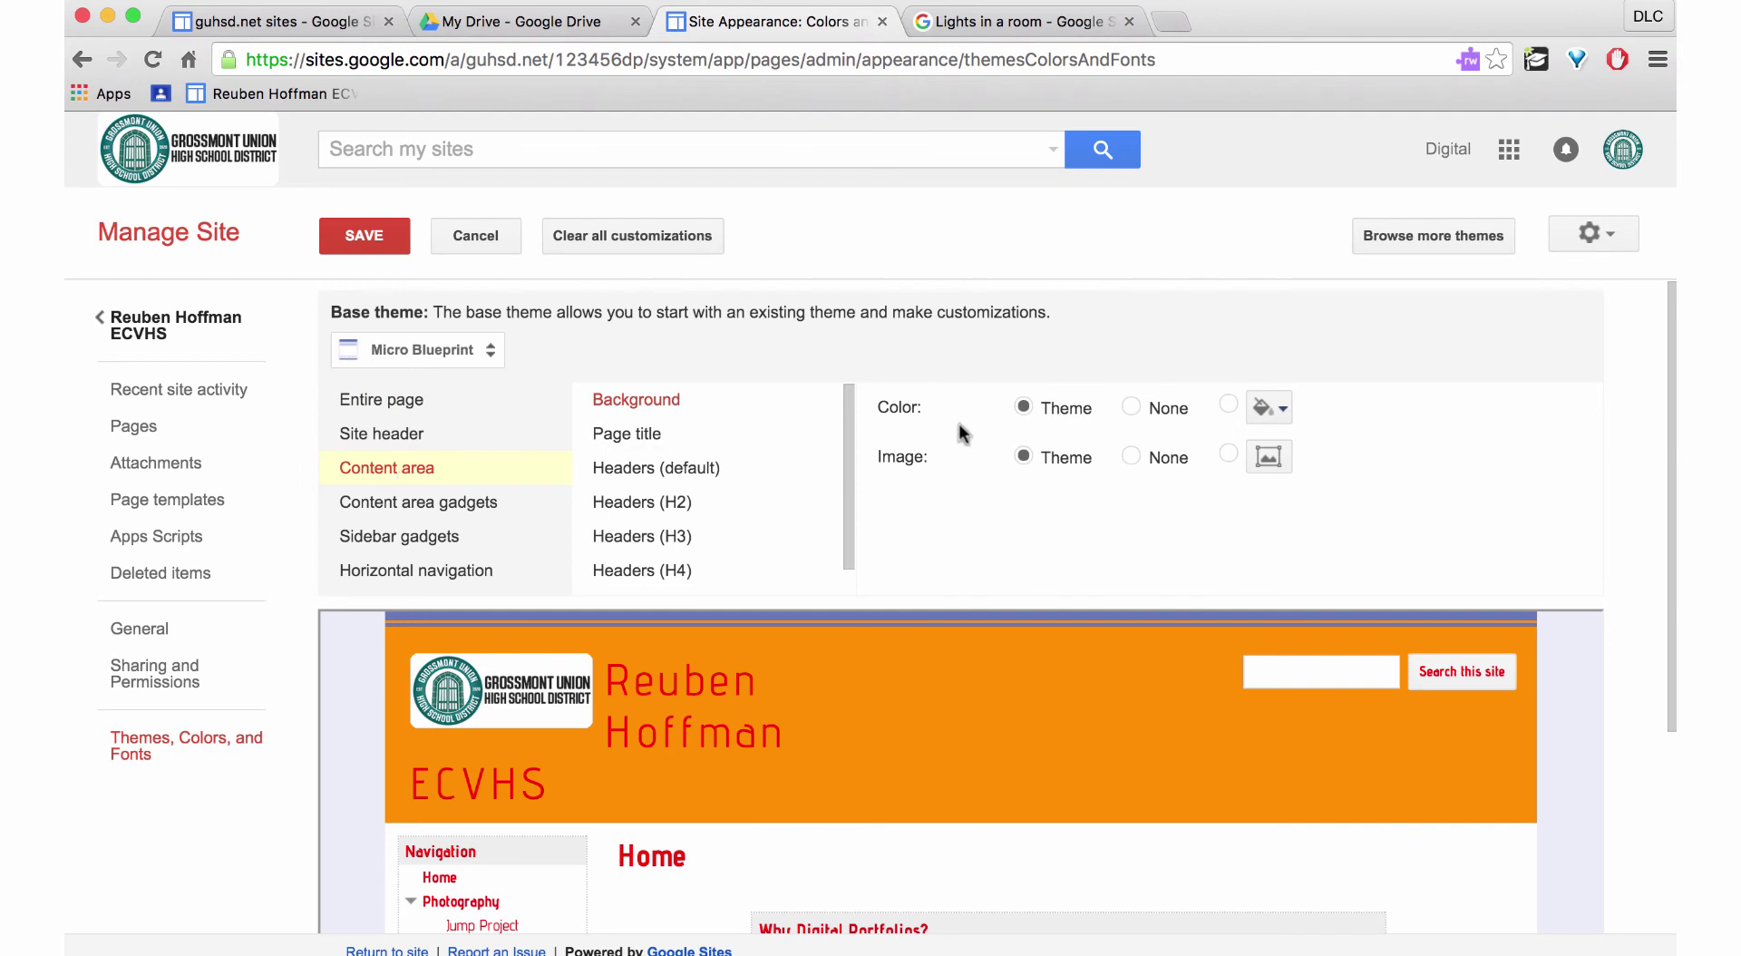
pyautogui.click(1228, 407)
pyautogui.click(1271, 409)
pyautogui.click(1348, 452)
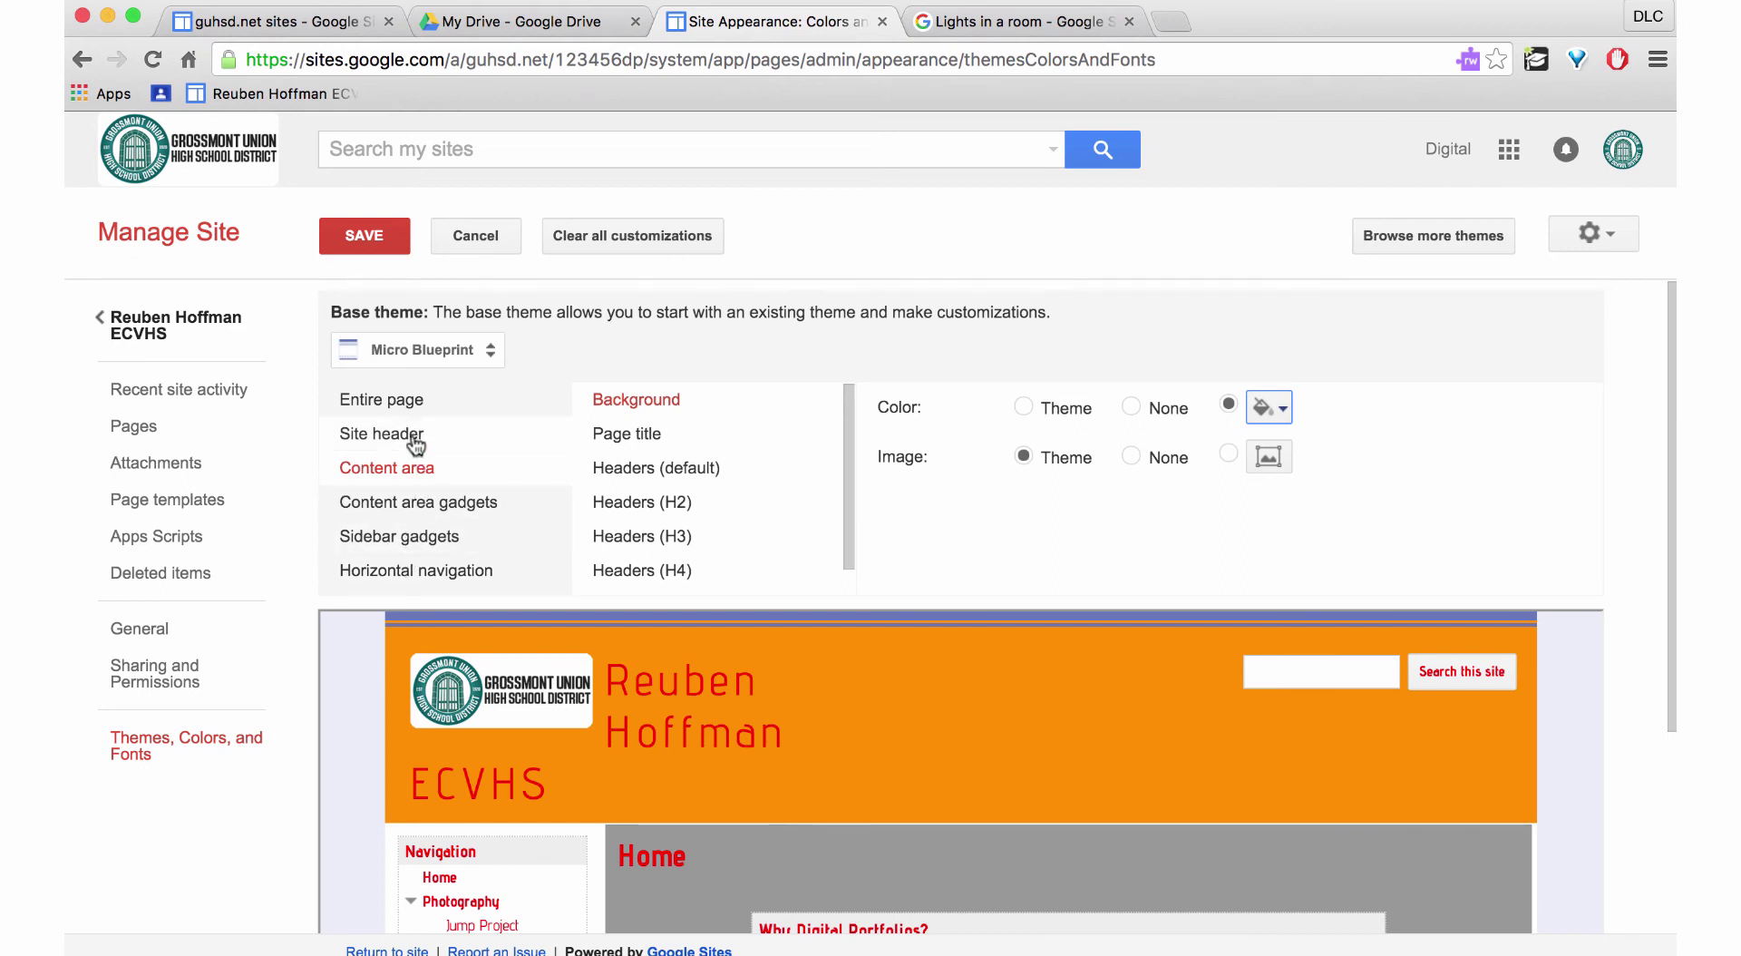
# Use a Desktop screenshot of blurred streaks as the entire-page background image.
pyautogui.click(416, 406)
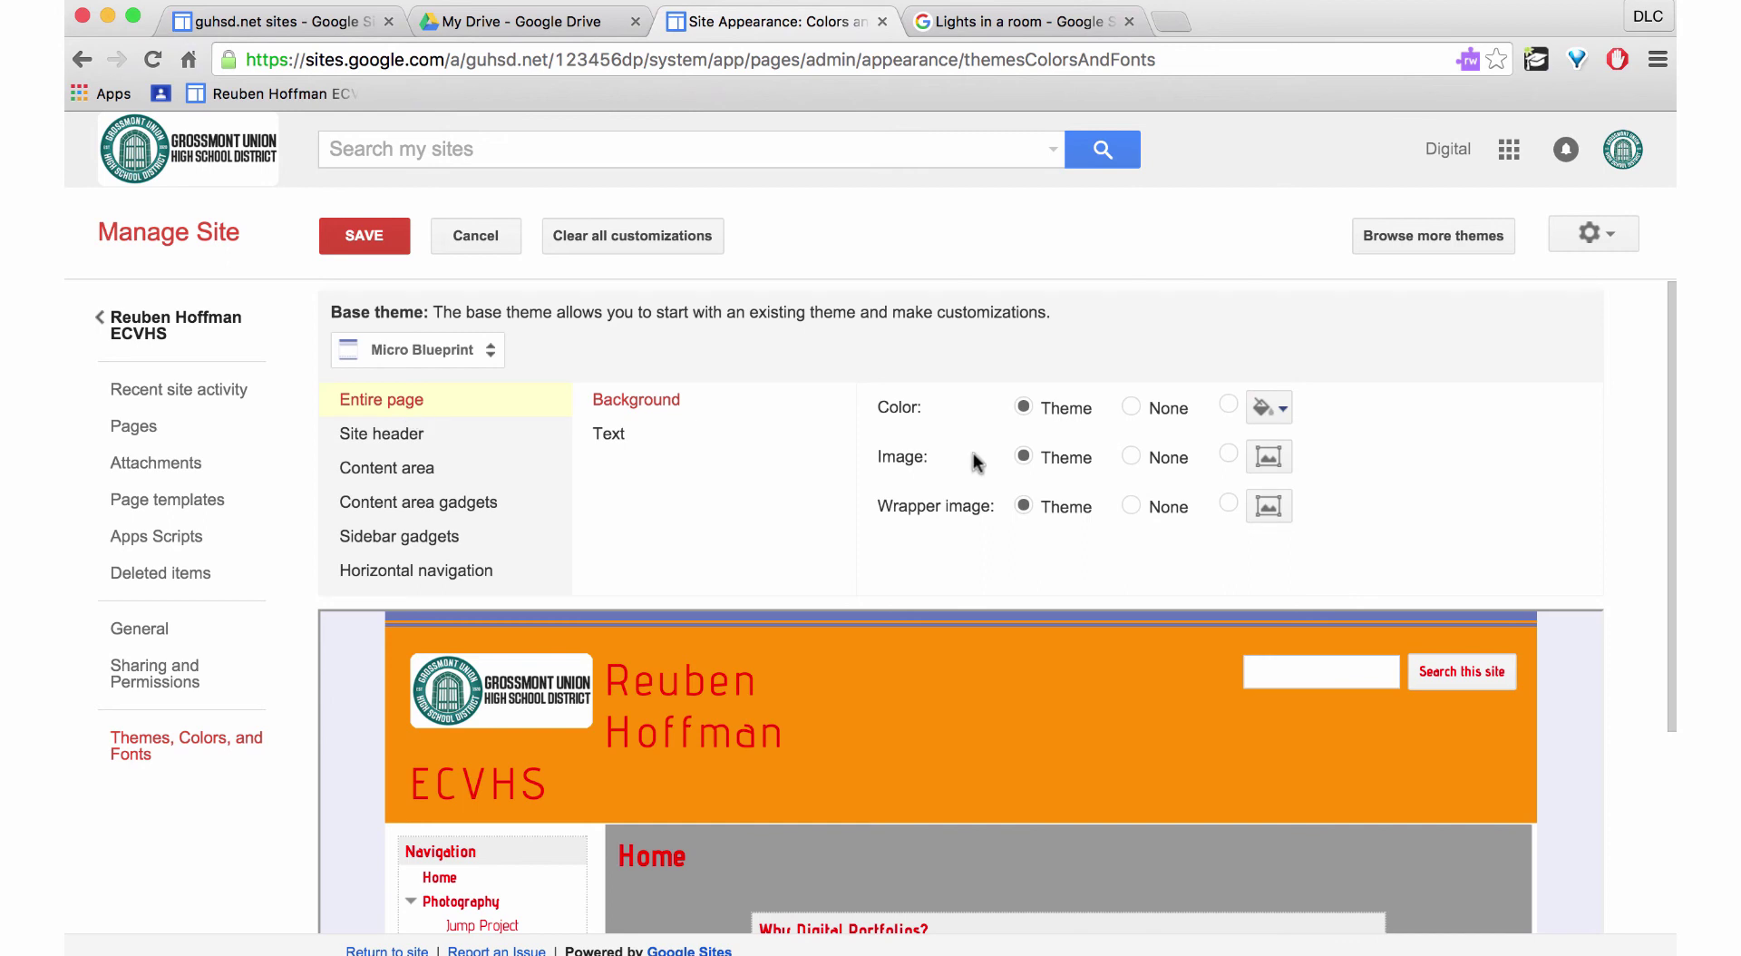
pyautogui.click(1229, 456)
pyautogui.click(1267, 457)
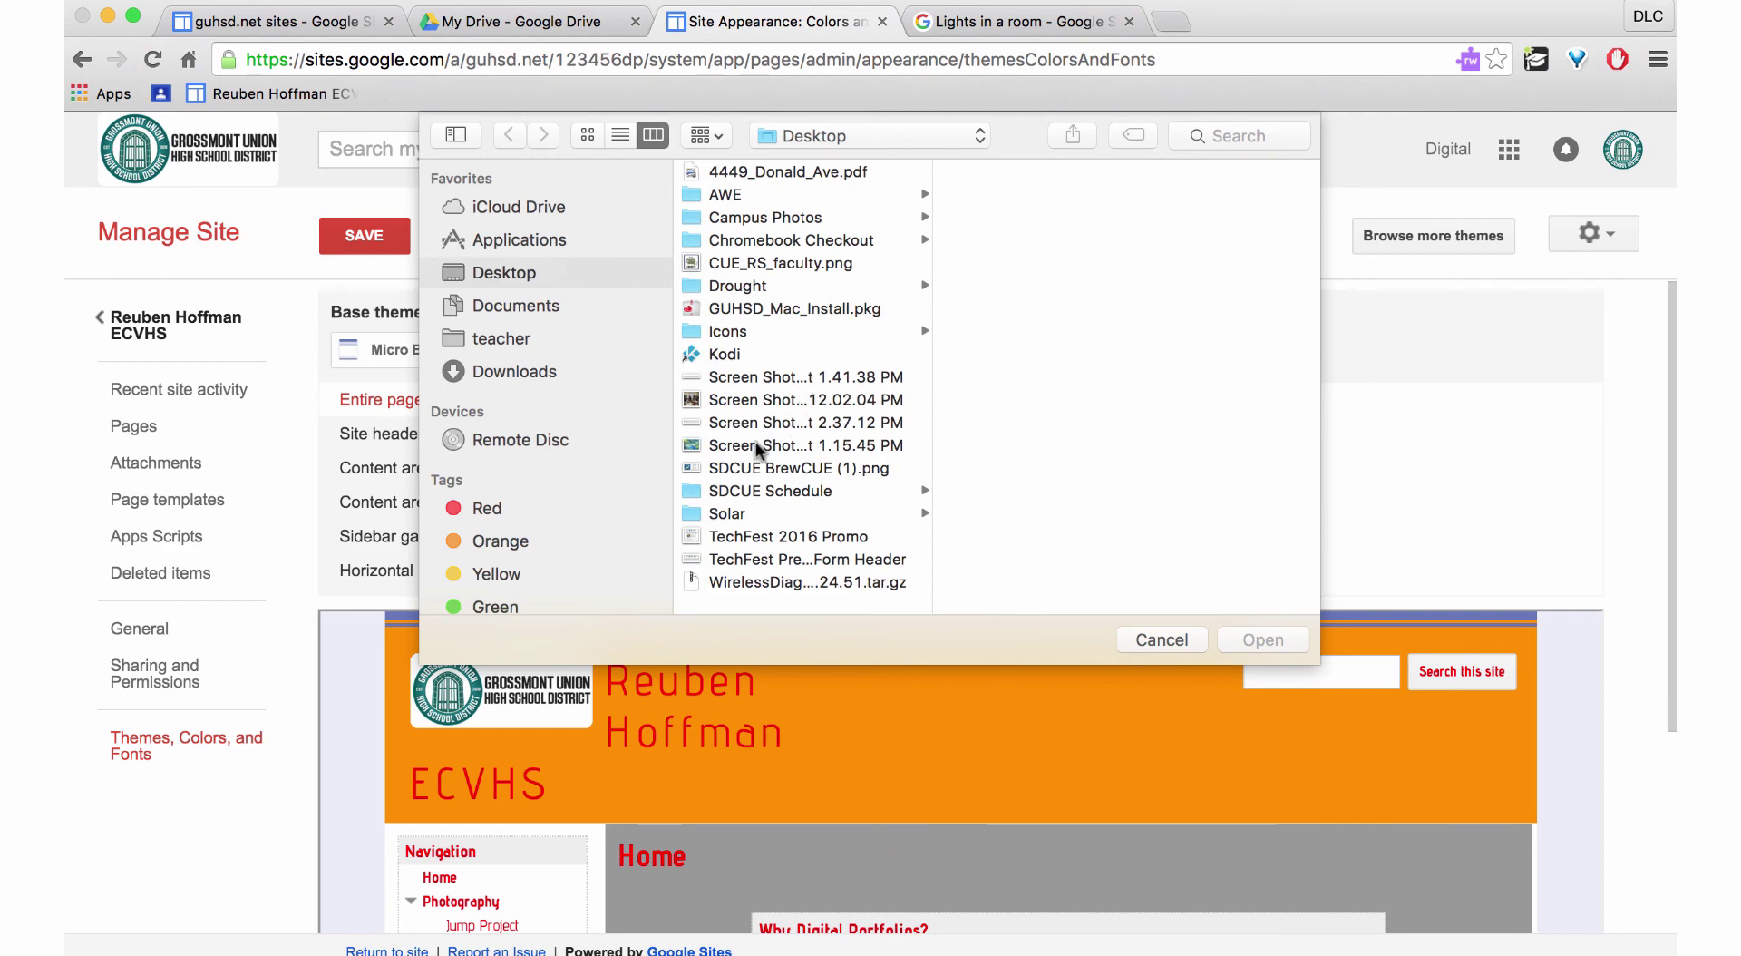
pyautogui.click(782, 444)
pyautogui.doubleClick(783, 442)
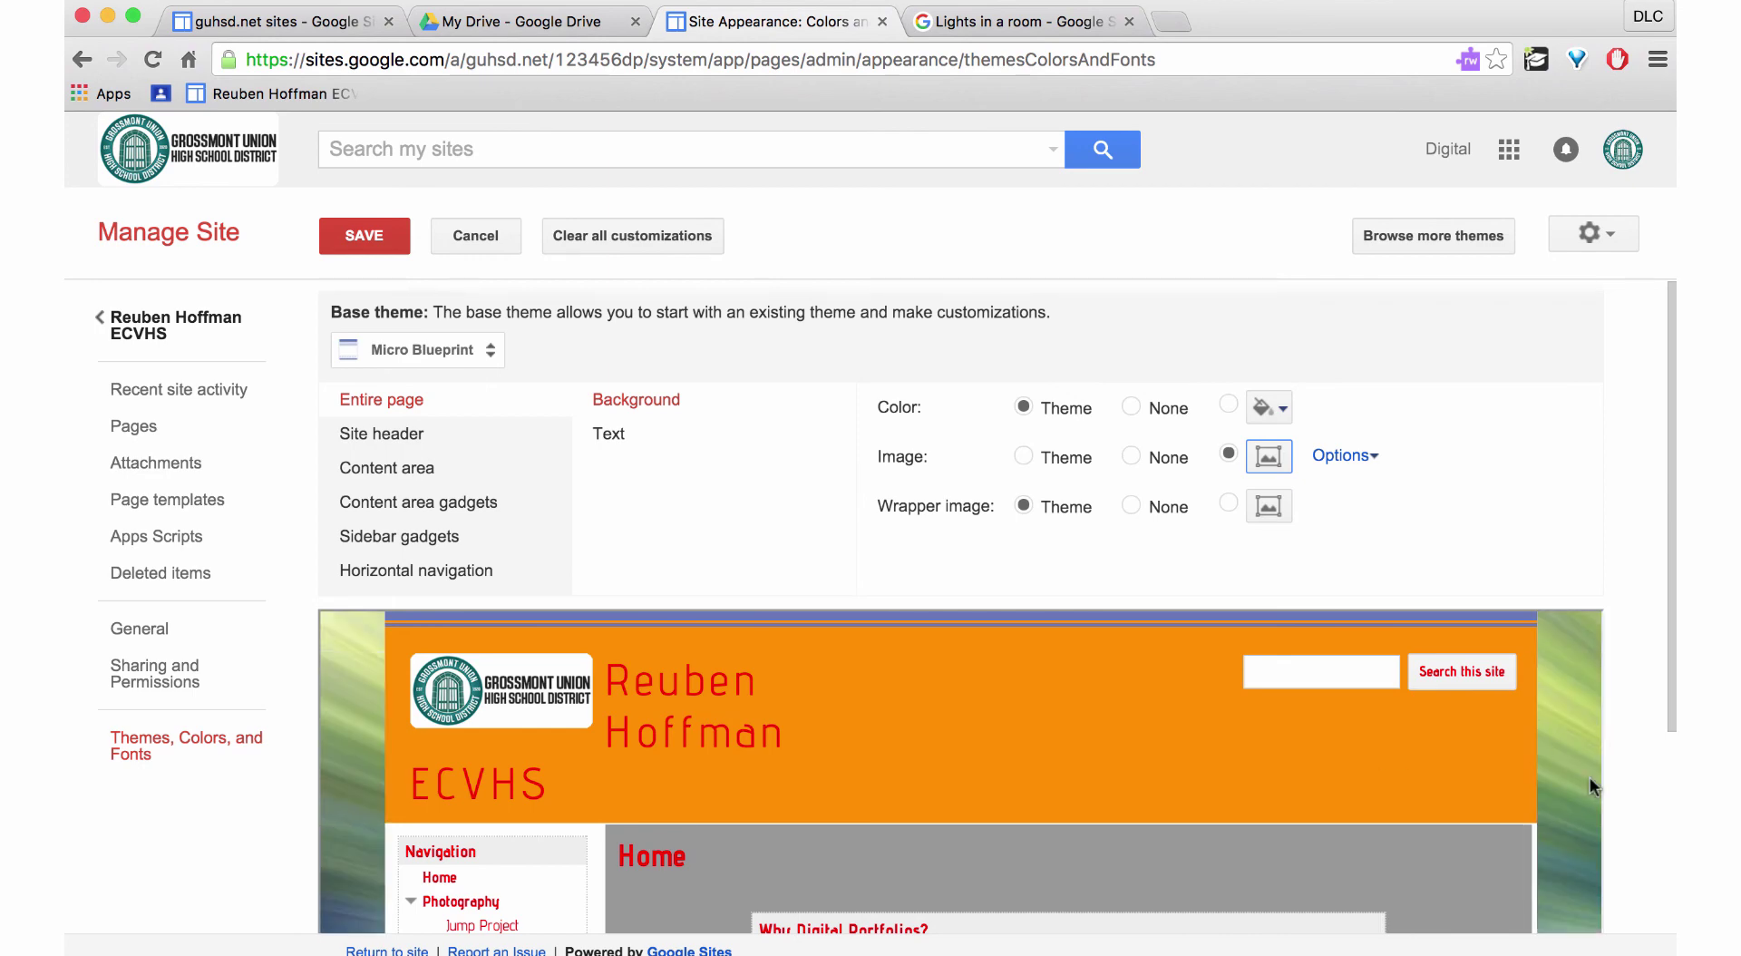
pyautogui.scroll(-5, 1571, 803)
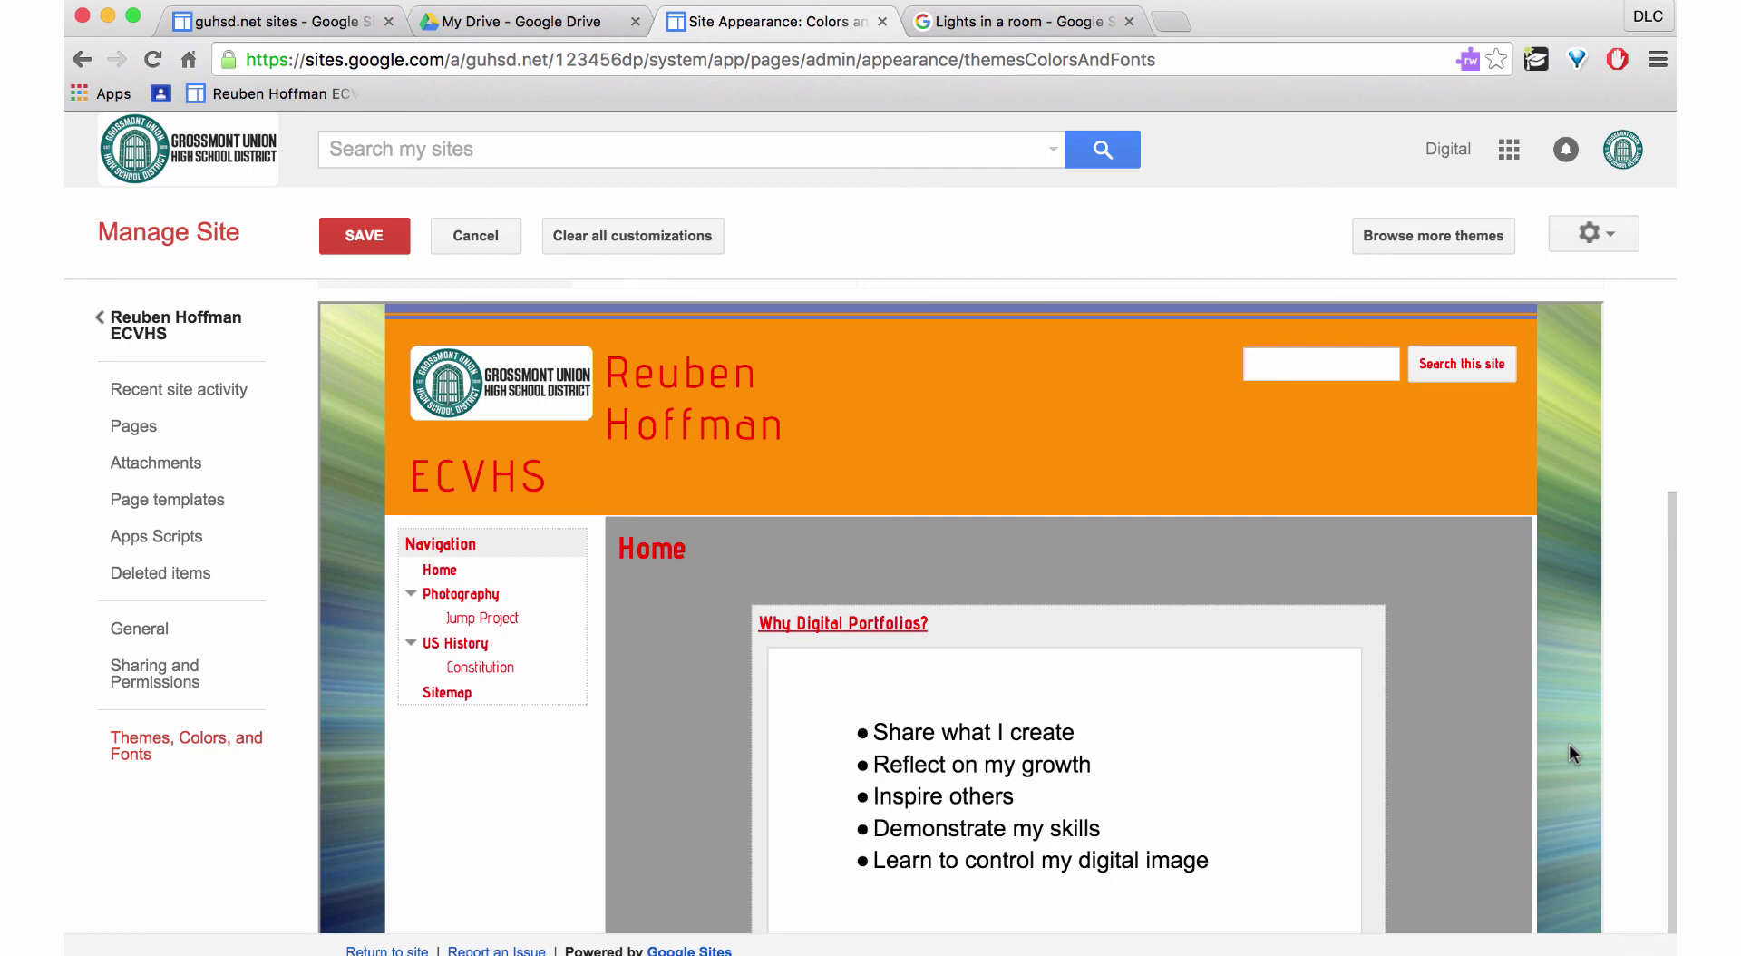
# Save the theme customisations and return to the site's Home page.
pyautogui.click(366, 235)
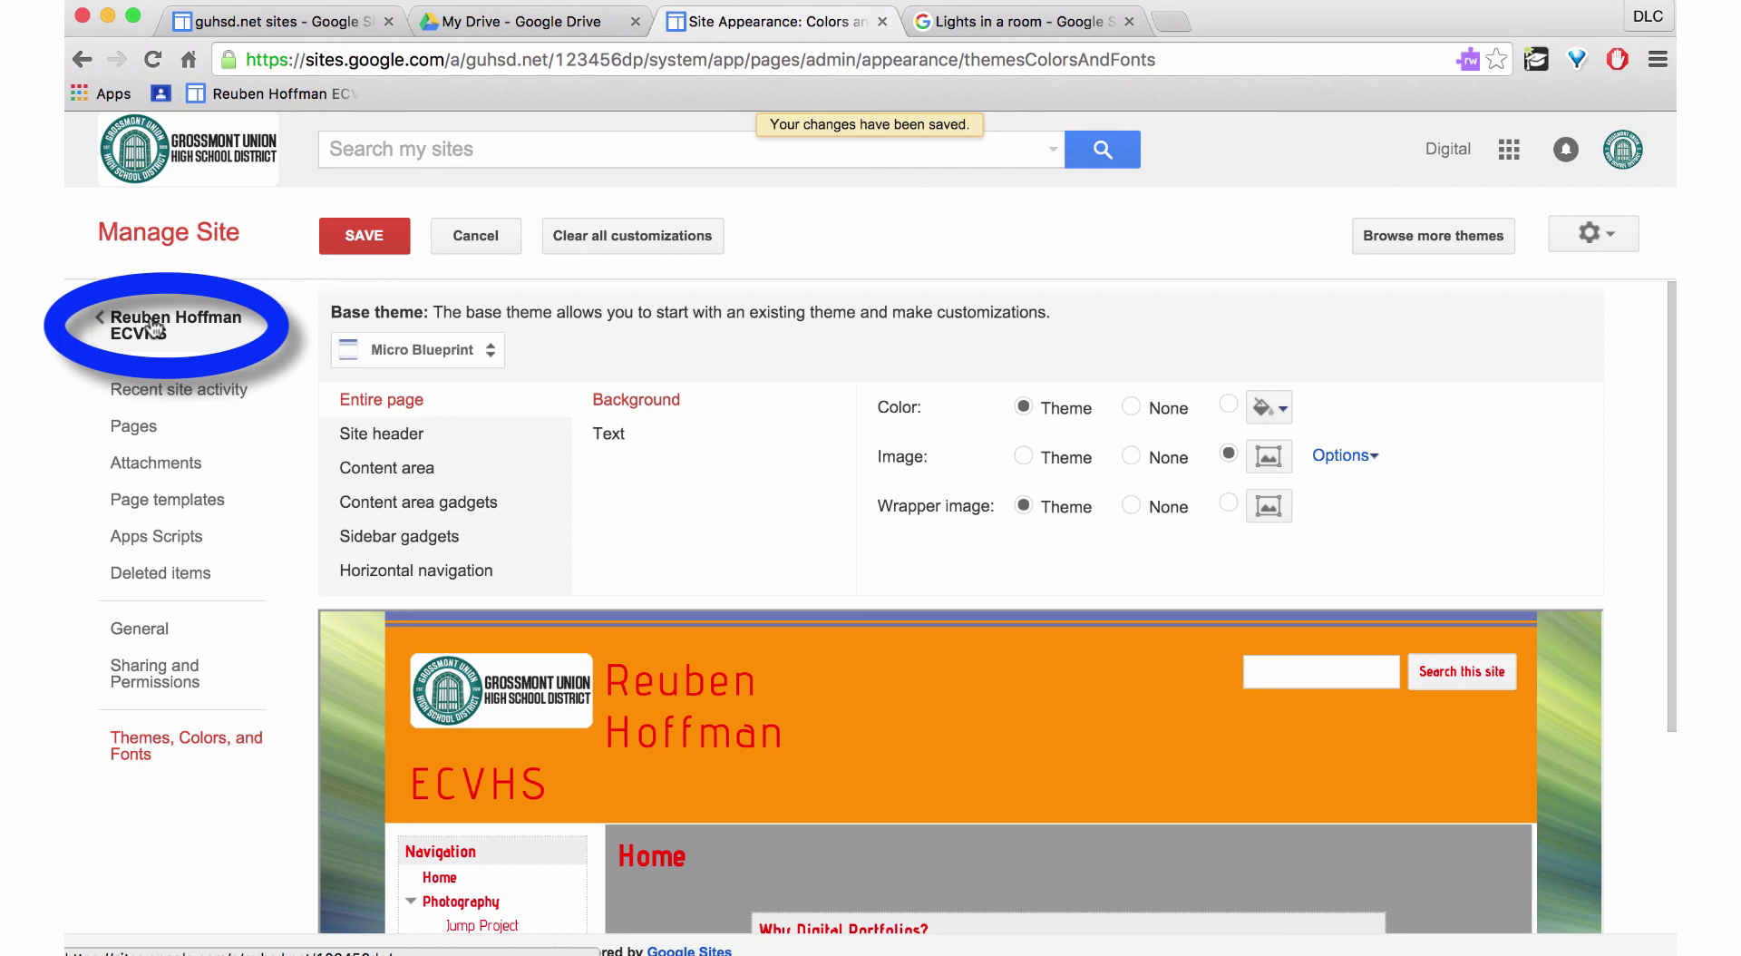
pyautogui.click(154, 329)
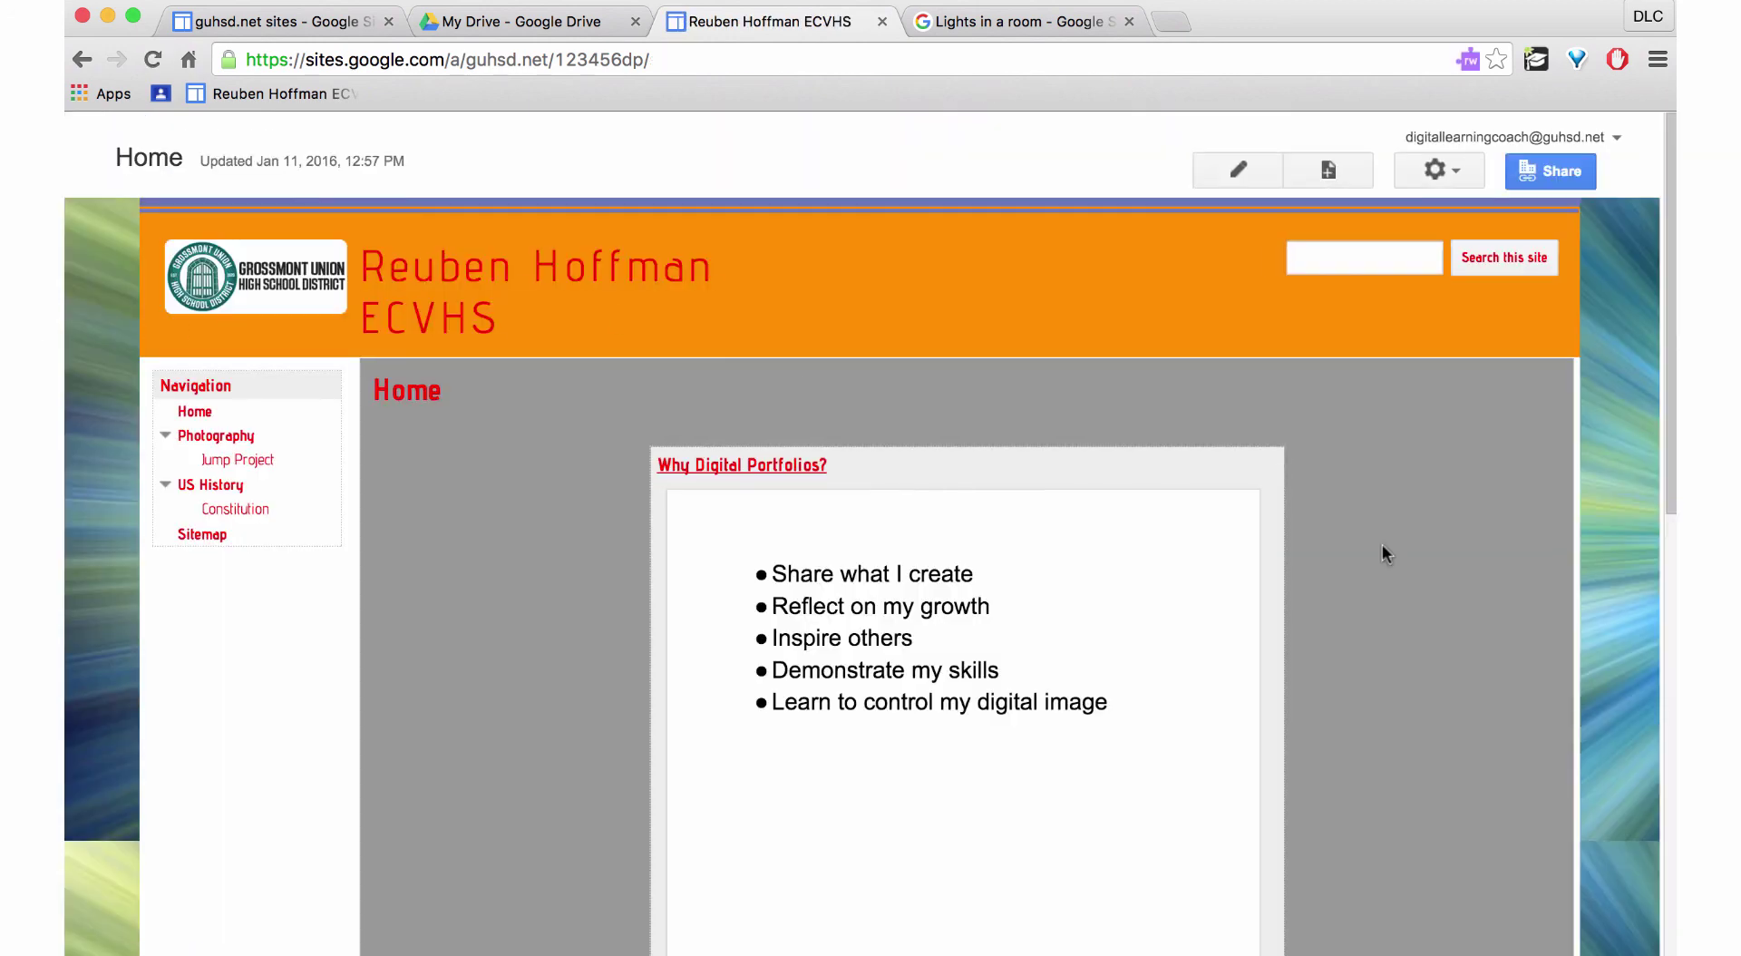